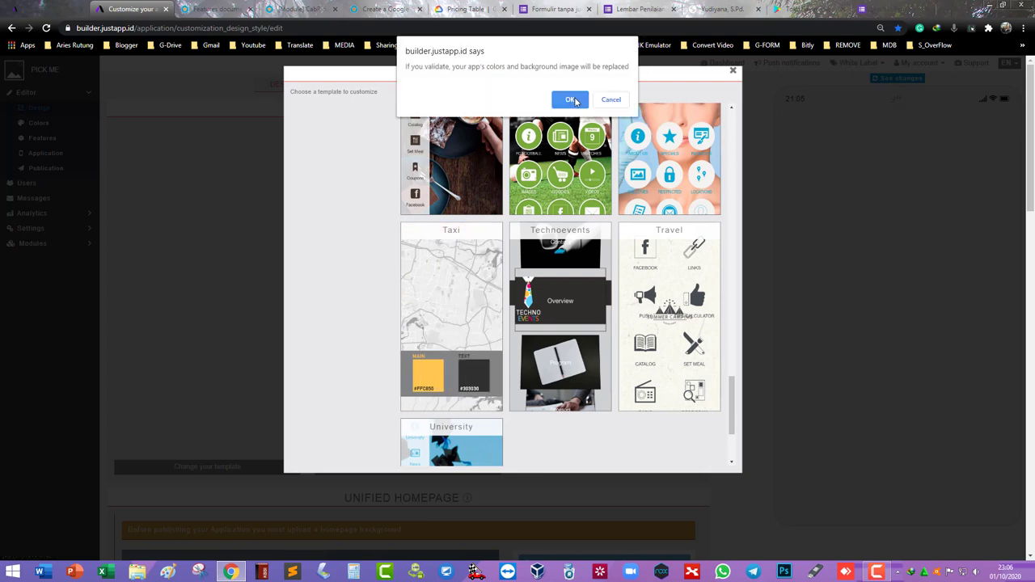
Confirm applying the Taxi template to the app and open the settings of the Transportasi Online module
{"action": "left_click", "coordinate": [566, 100]}
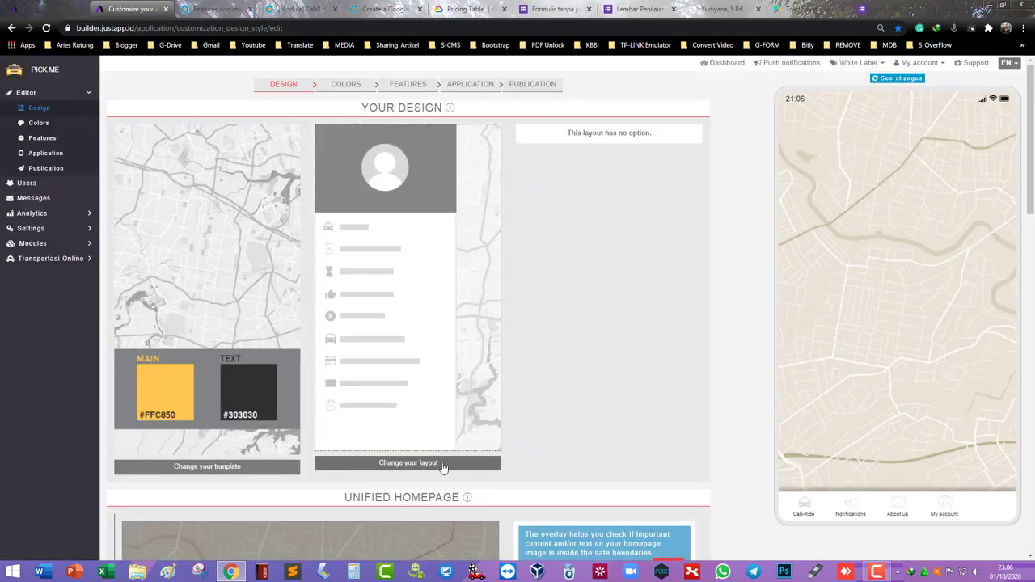
{"action": "left_click", "coordinate": [409, 86]}
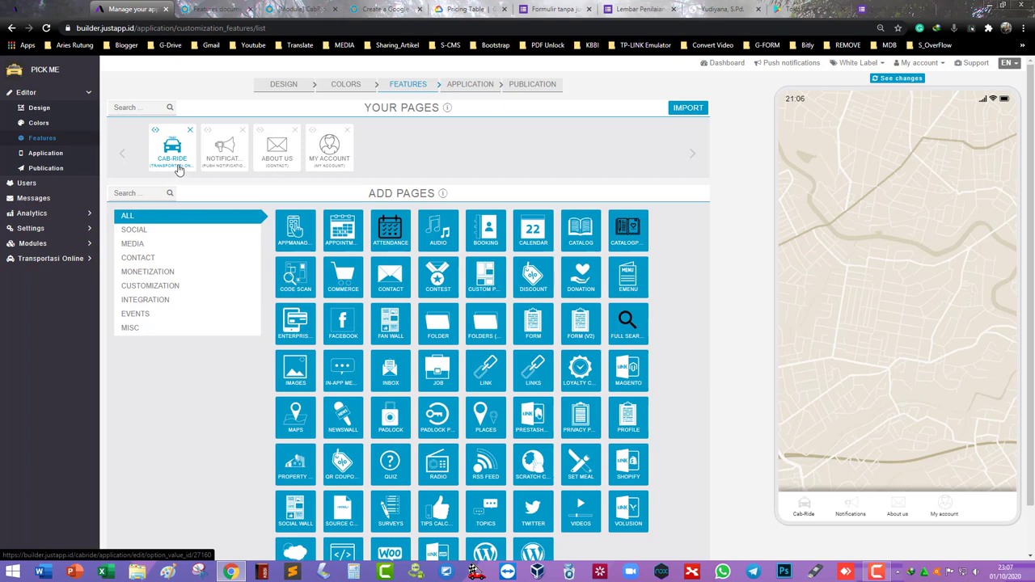
{"action": "left_click", "coordinate": [67, 259]}
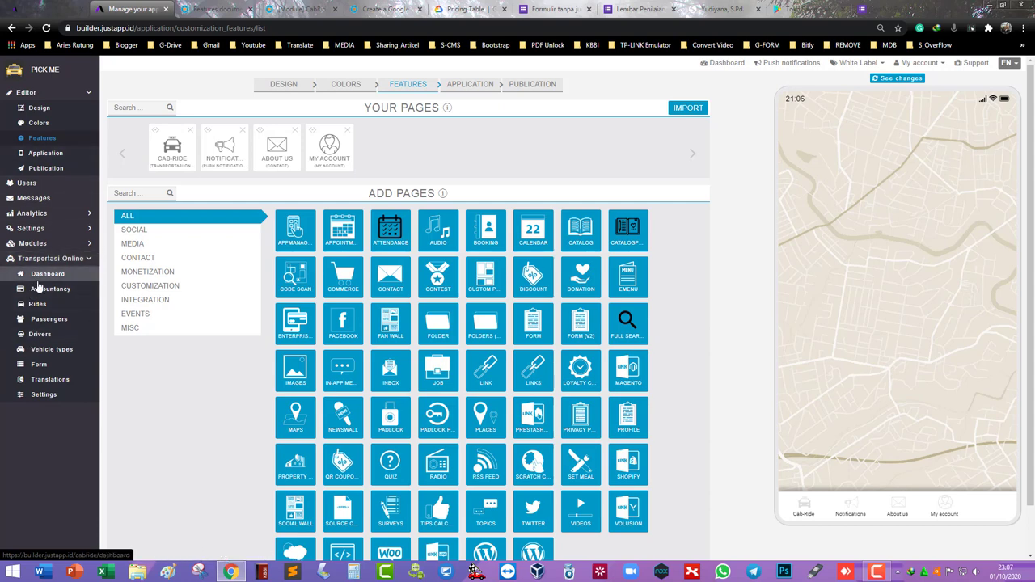
{"action": "left_click", "coordinate": [45, 395]}
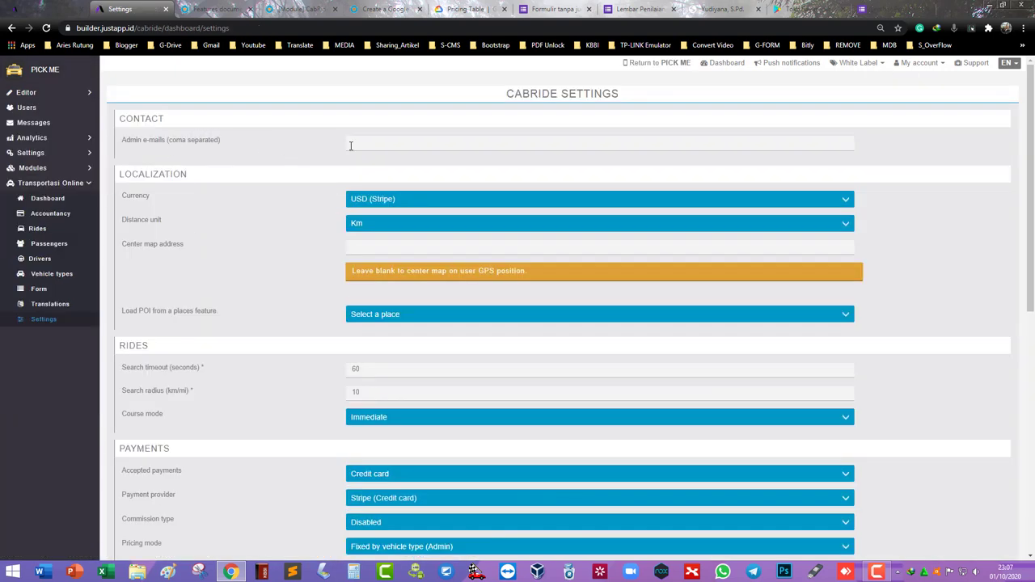
Fill in the admin e-mail addresses and set the currency to IDR (Stripe)
{"action": "left_click", "coordinate": [367, 143]}
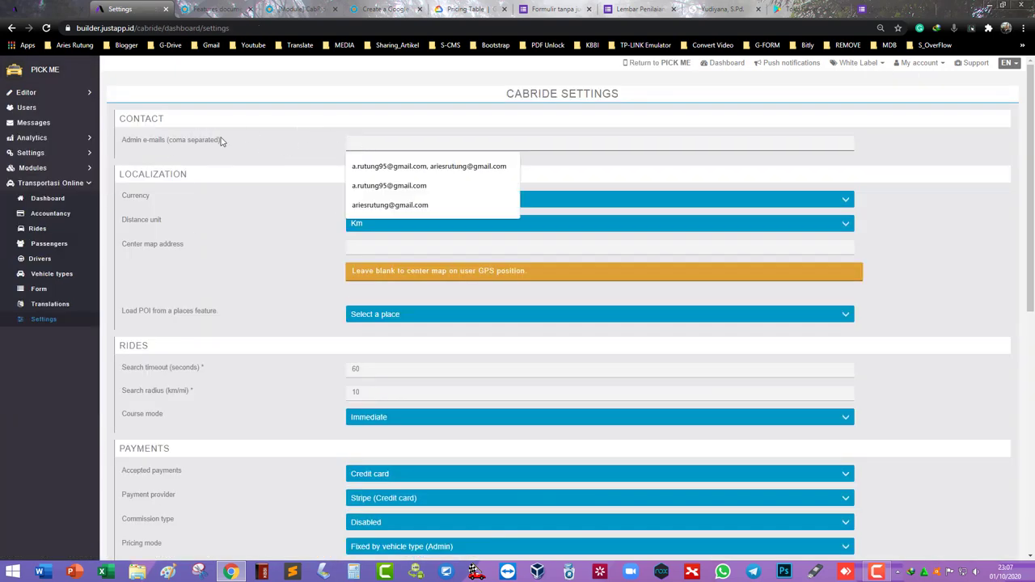
{"action": "left_click", "coordinate": [365, 165]}
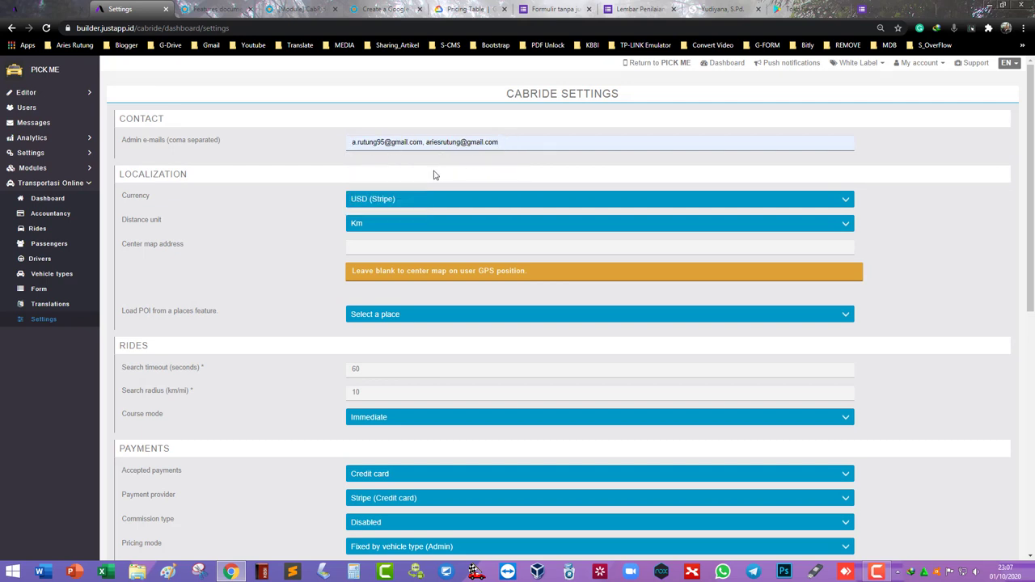
{"action": "left_click", "coordinate": [382, 201]}
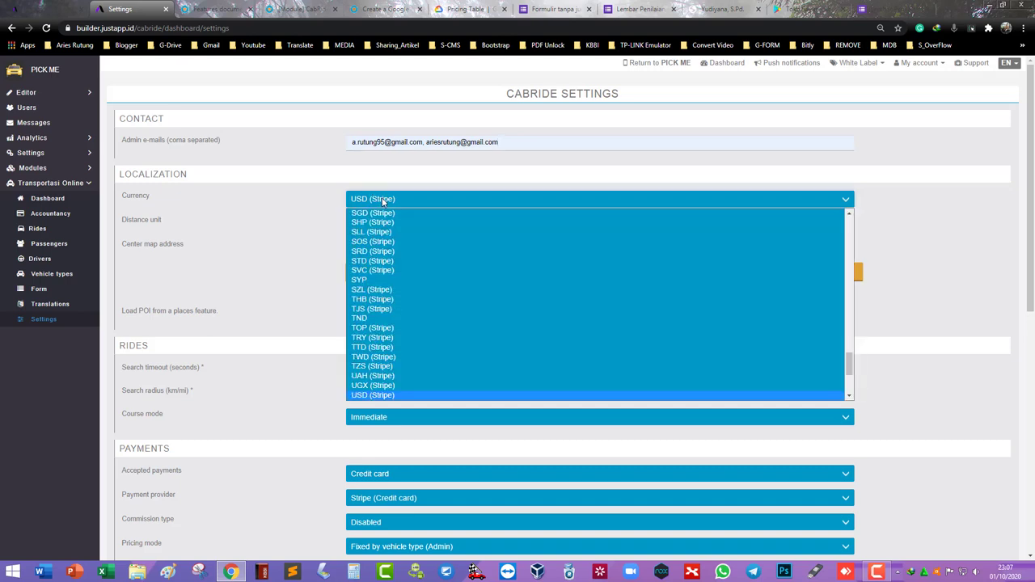
{"action": "key", "text": "i"}
{"action": "key", "text": "Return"}
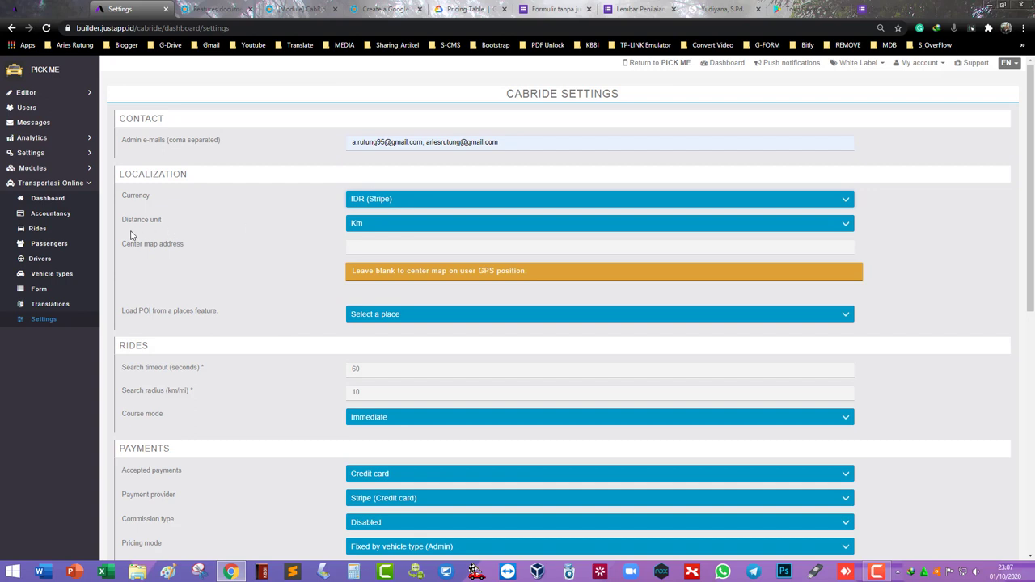
Choose Km as the distance unit and leave the POI places feature on "Select a place"
{"action": "left_click", "coordinate": [369, 226]}
{"action": "left_click", "coordinate": [371, 239]}
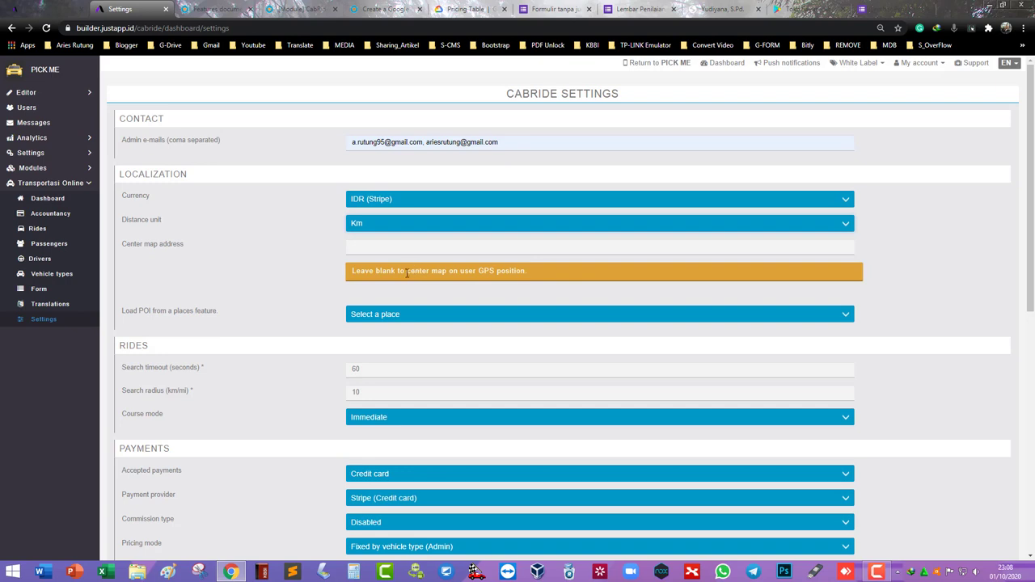
{"action": "scroll", "coordinate": [407, 273], "scroll_direction": "down", "scroll_amount": 1}
{"action": "left_click", "coordinate": [379, 260]}
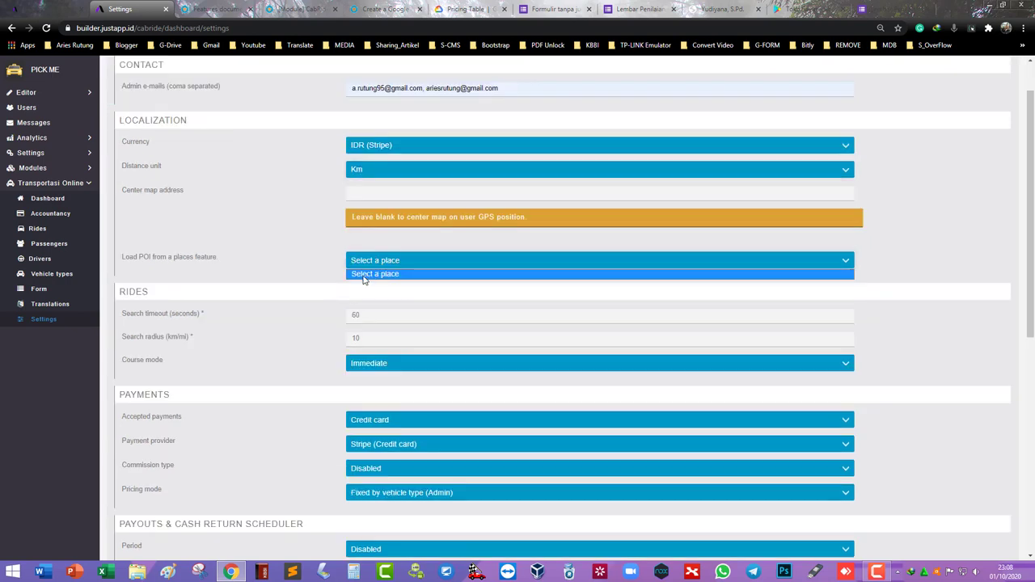
{"action": "left_click", "coordinate": [384, 267]}
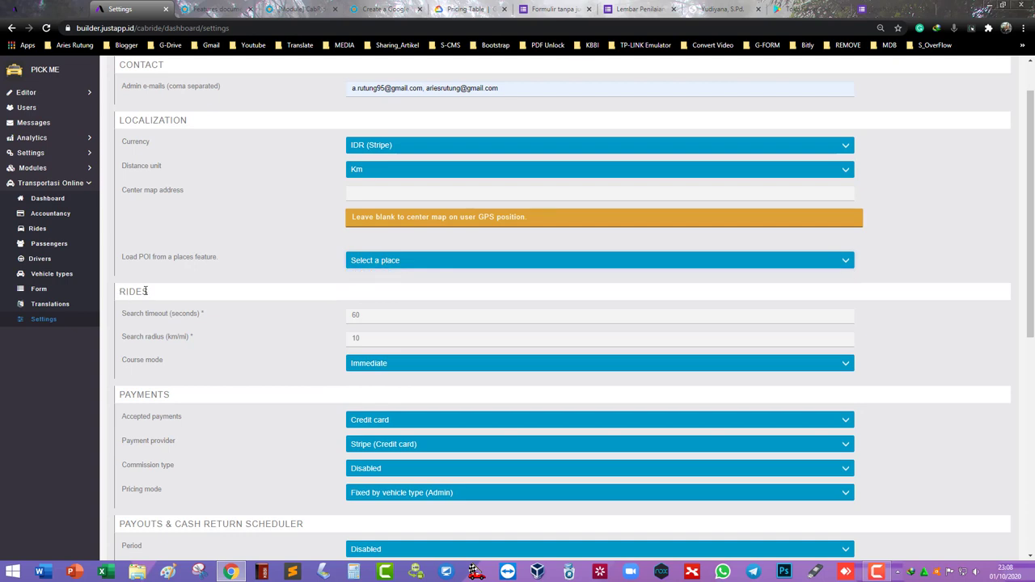
Set the ride search radius to 50 and keep the course mode on Immediate
{"action": "scroll", "coordinate": [146, 292], "scroll_direction": "down", "scroll_amount": 1}
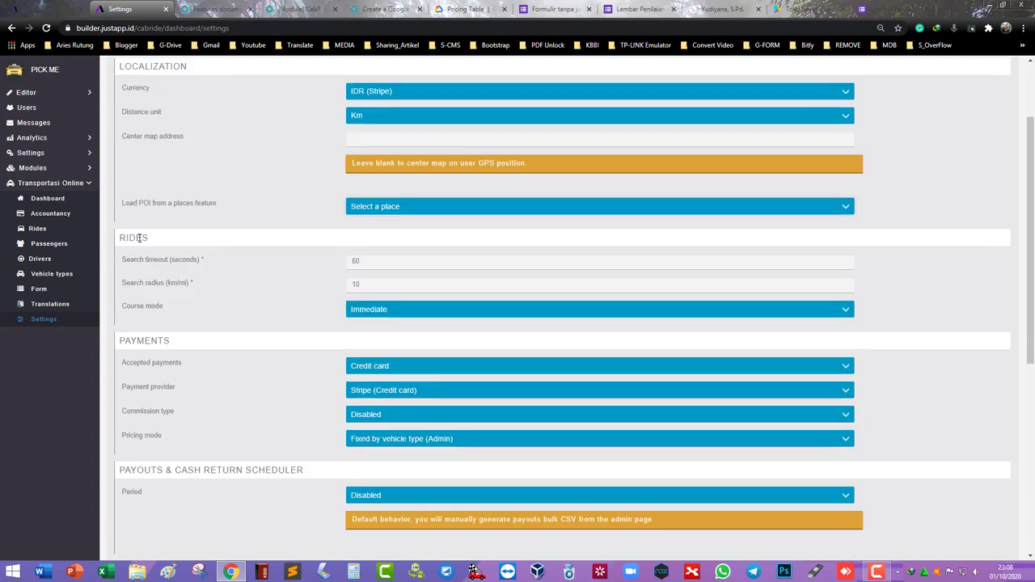
{"action": "left_click", "coordinate": [355, 262]}
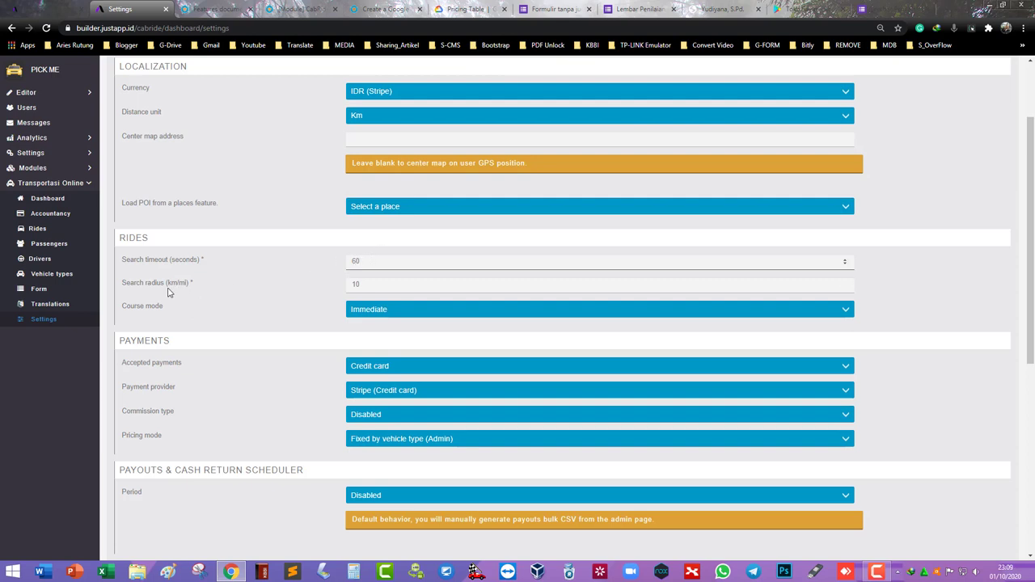
{"action": "scroll", "coordinate": [366, 286], "scroll_direction": "down", "scroll_amount": 1}
{"action": "key", "text": "Tab"}
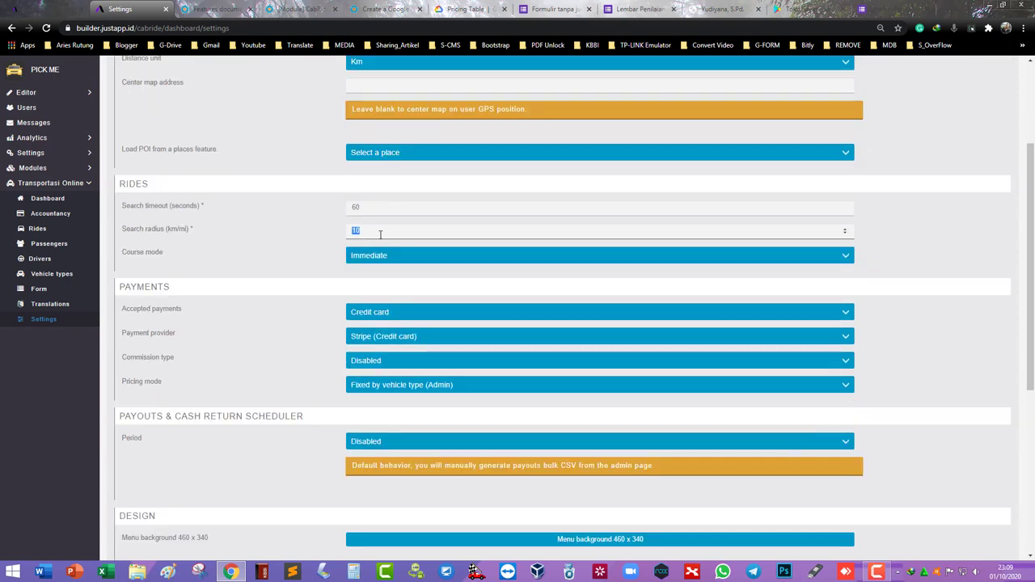
{"action": "left_click", "coordinate": [380, 234]}
{"action": "key", "text": "BackSpace"}
{"action": "key", "text": "BackSpace"}
{"action": "type", "text": "5"}
{"action": "left_click", "coordinate": [389, 257]}
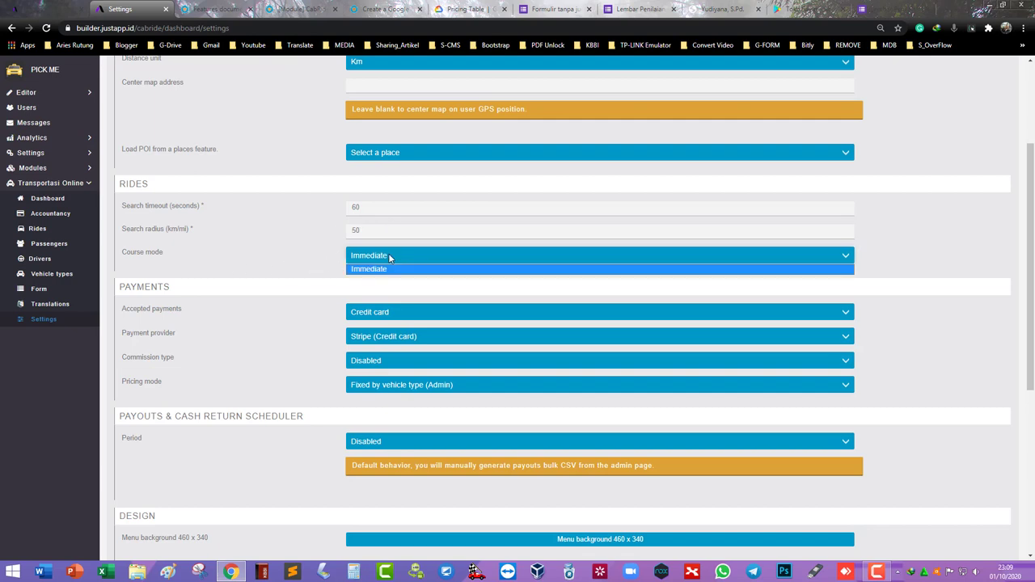
{"action": "left_click", "coordinate": [389, 257]}
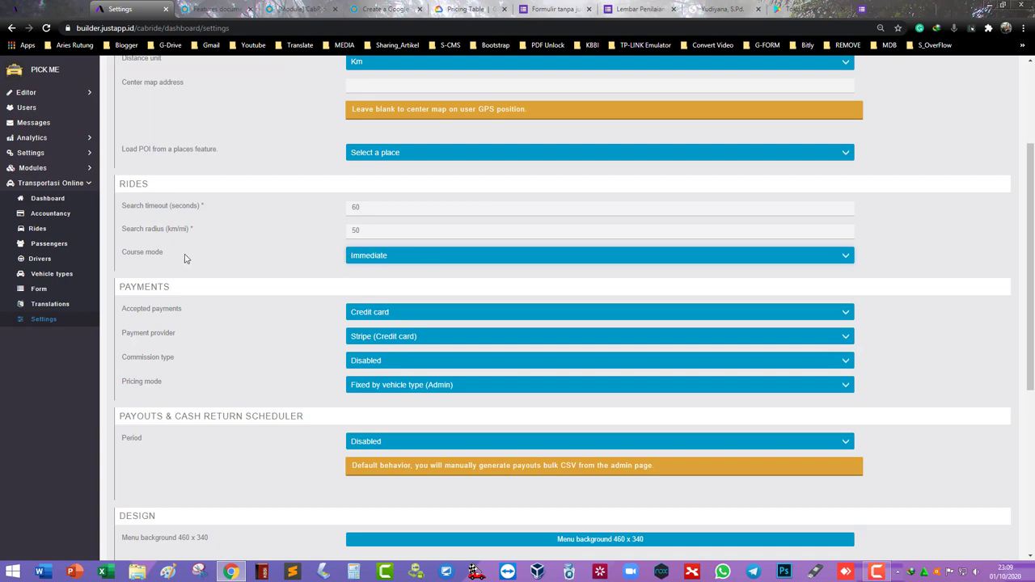
Set the accepted payments to Credit card & Cash and keep Stripe (Credit card) as the payment provider
{"action": "scroll", "coordinate": [185, 257], "scroll_direction": "down", "scroll_amount": 2}
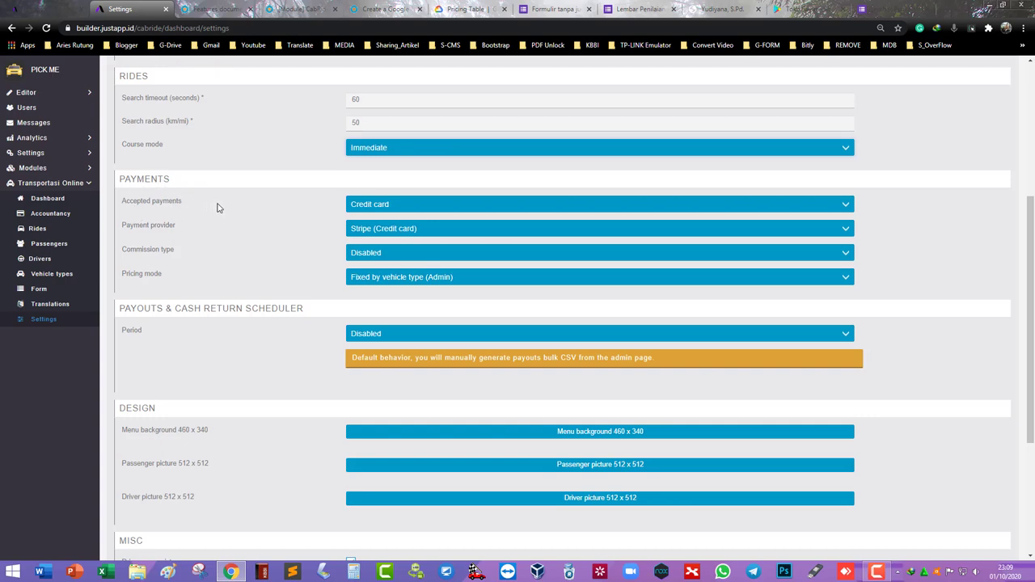
{"action": "left_click", "coordinate": [384, 207]}
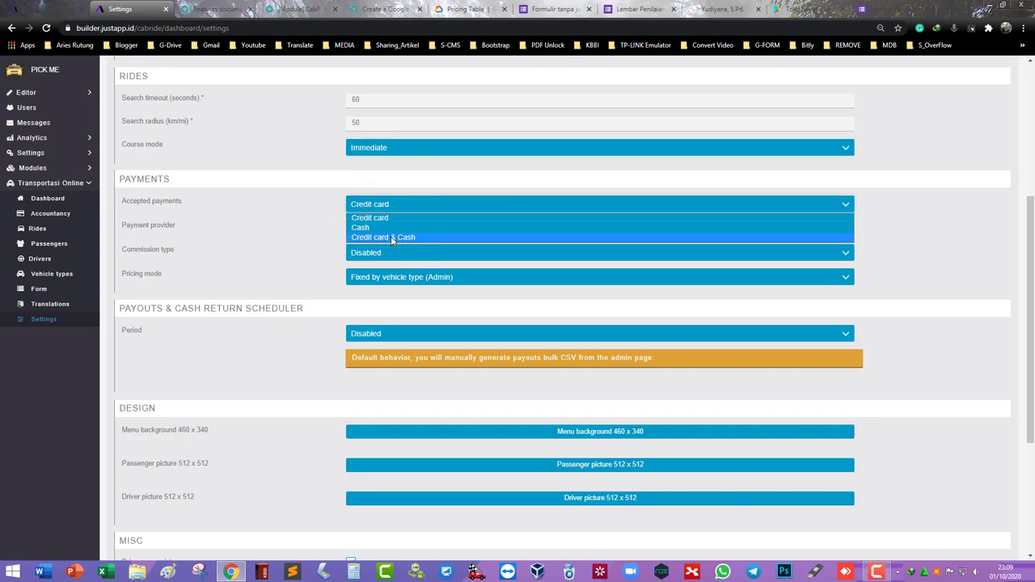
{"action": "left_click", "coordinate": [391, 235]}
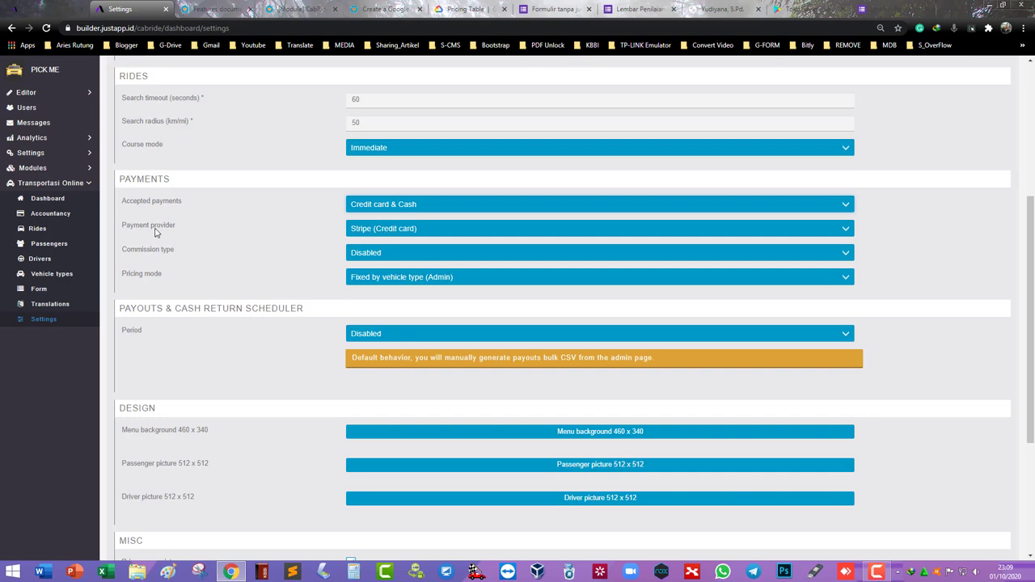
{"action": "left_click", "coordinate": [384, 230]}
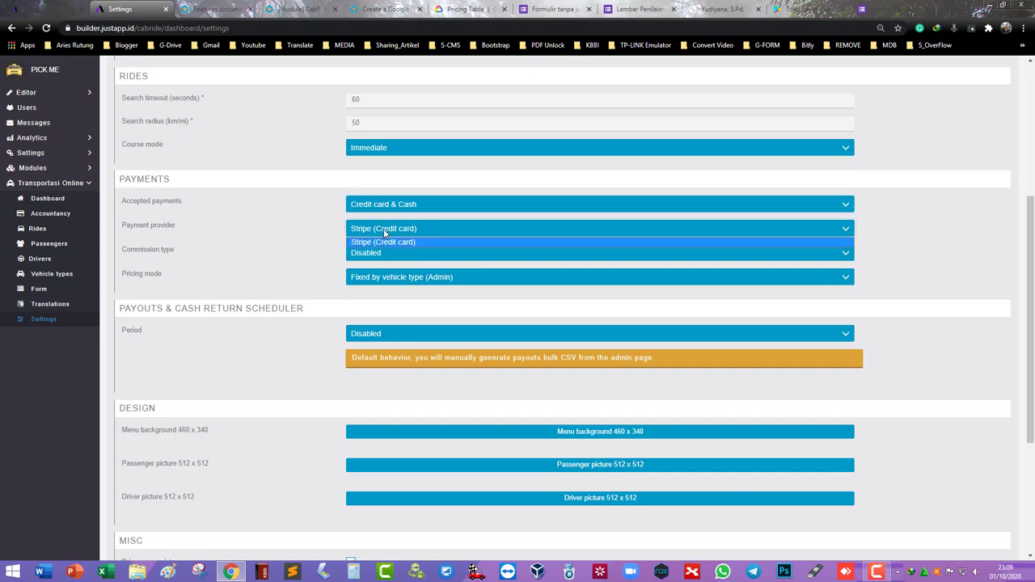
{"action": "left_click", "coordinate": [387, 233]}
{"action": "left_click", "coordinate": [380, 233]}
{"action": "left_click", "coordinate": [389, 233]}
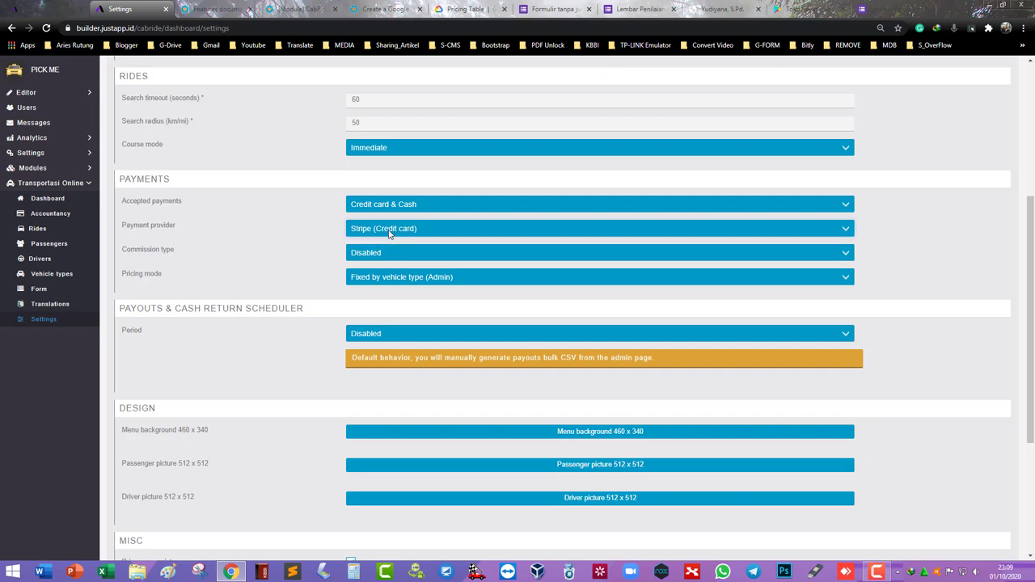
{"action": "left_click", "coordinate": [389, 232]}
{"action": "left_click", "coordinate": [389, 232]}
Set the commission type to Fixed amount + percentage, with a fixed commission of 10000 and a percentage of 2
{"action": "left_click", "coordinate": [370, 252]}
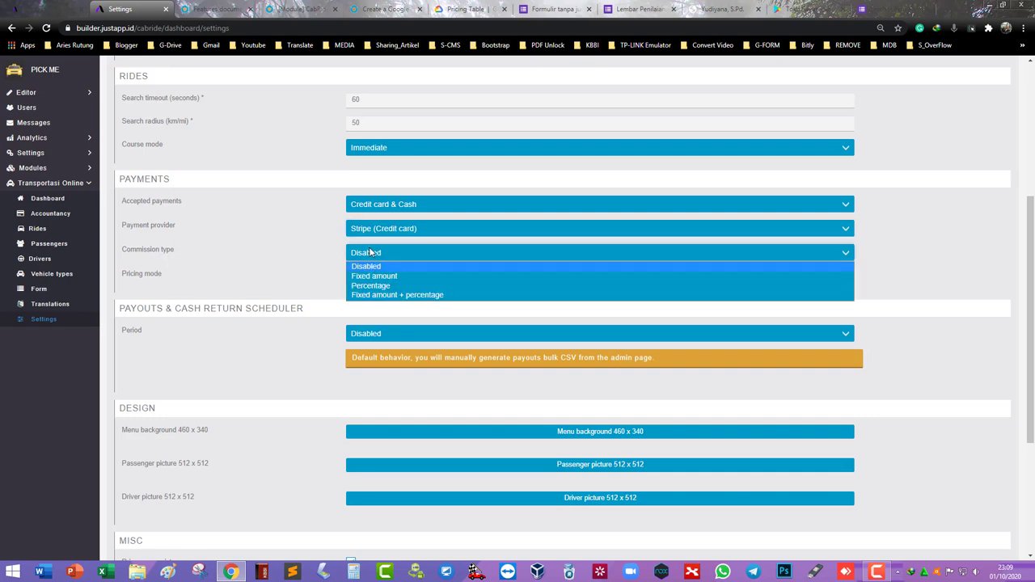
{"action": "left_click", "coordinate": [386, 296]}
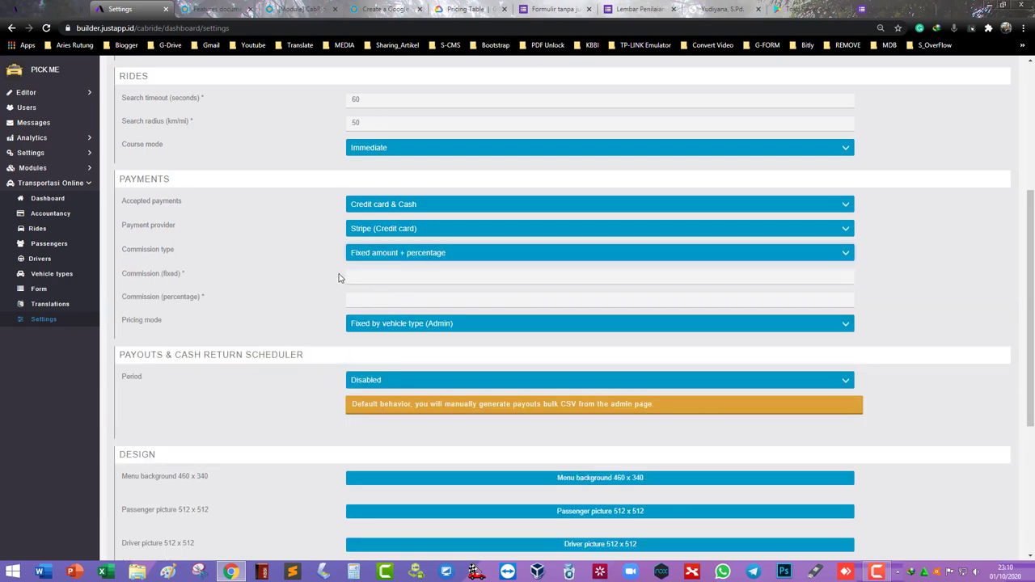
{"action": "left_click", "coordinate": [373, 275]}
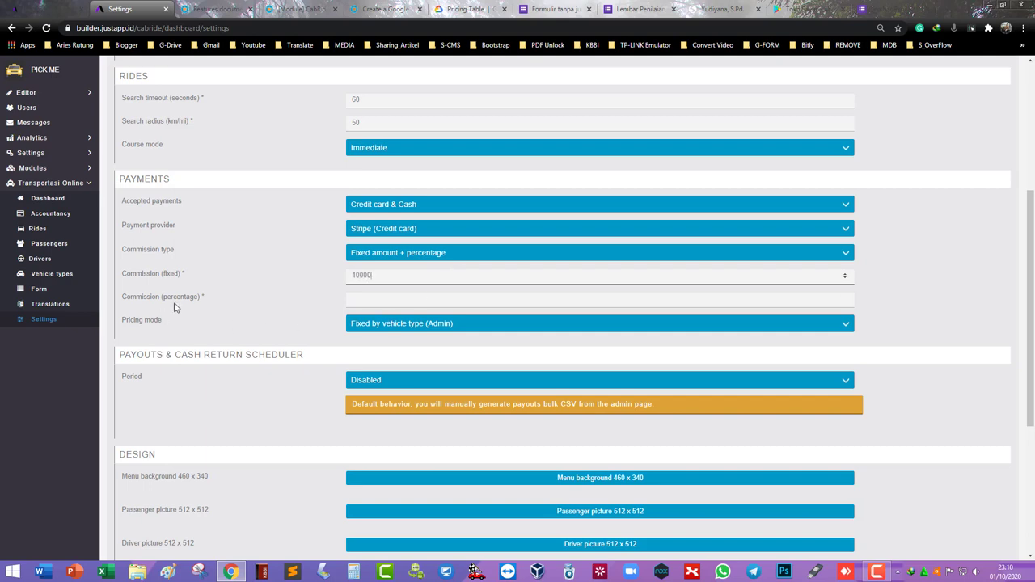
{"action": "left_click", "coordinate": [356, 304]}
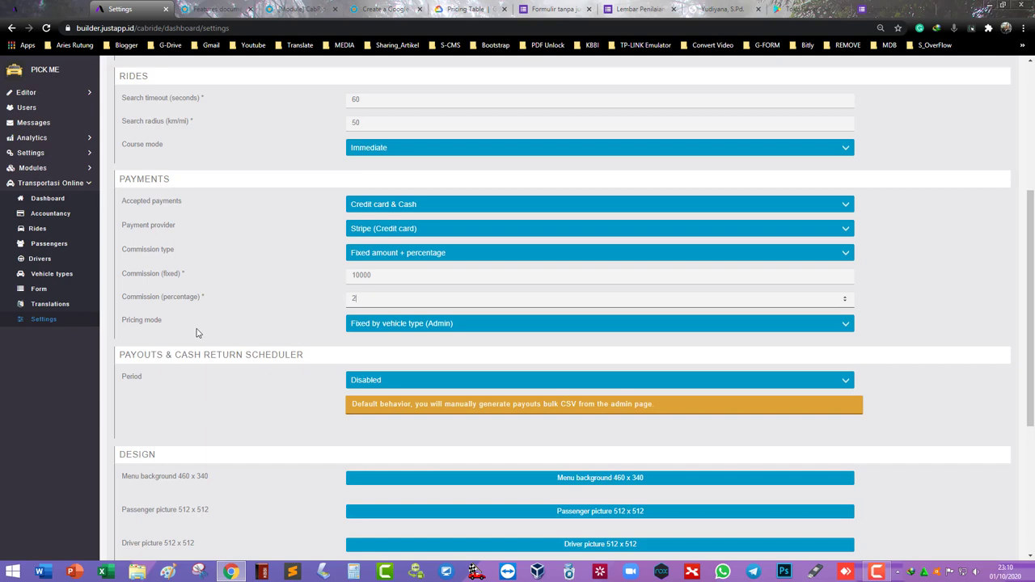
Set the pricing mode to Fixed by the drivers
{"action": "left_click", "coordinate": [388, 322]}
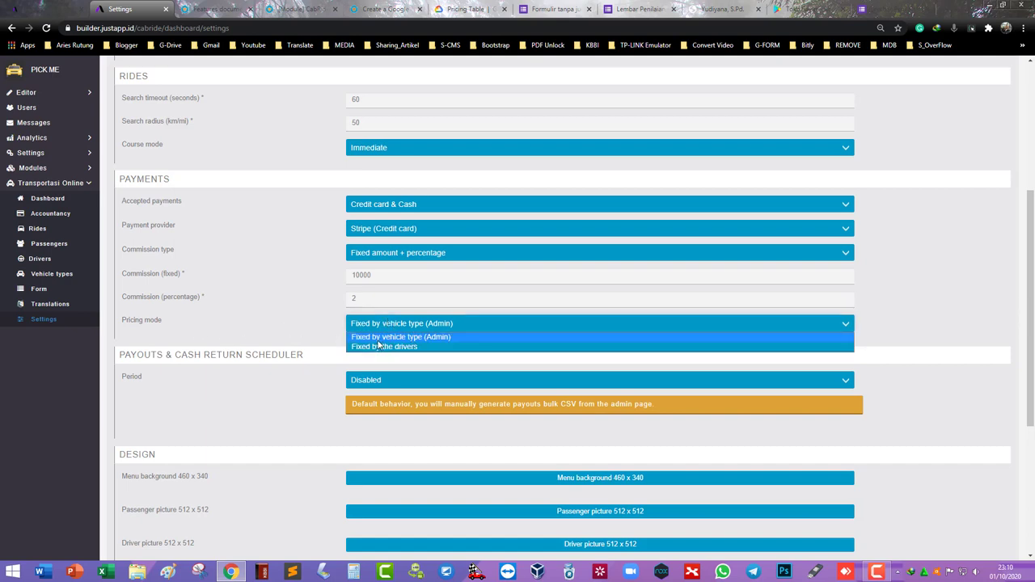
{"action": "left_click", "coordinate": [438, 335]}
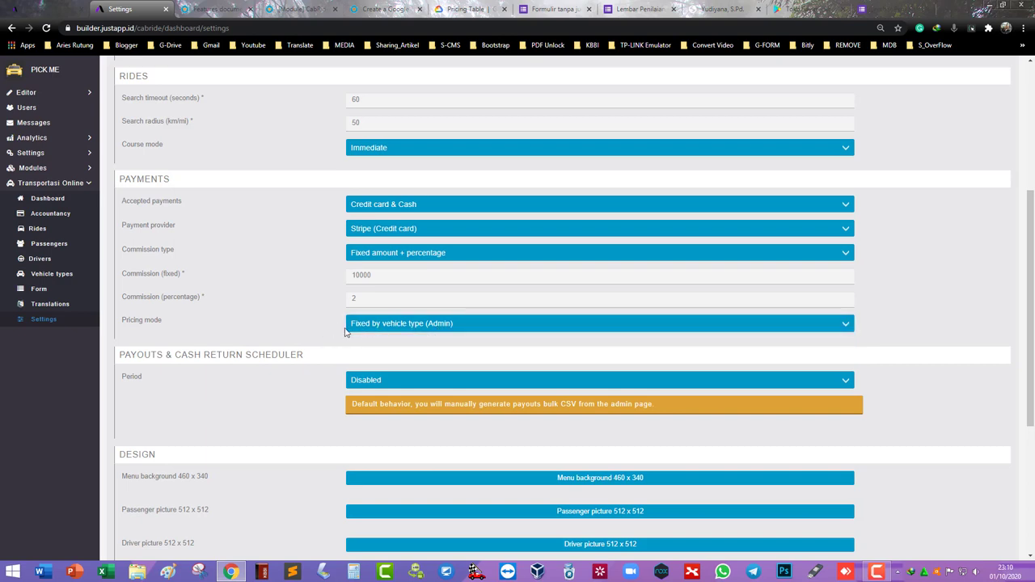
{"action": "left_click", "coordinate": [401, 327]}
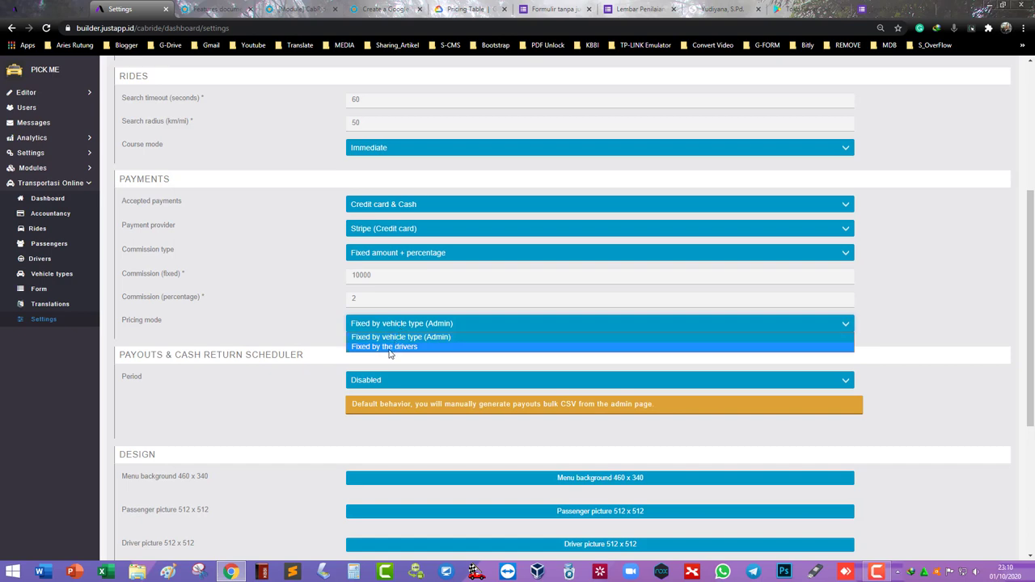
{"action": "left_click", "coordinate": [391, 347]}
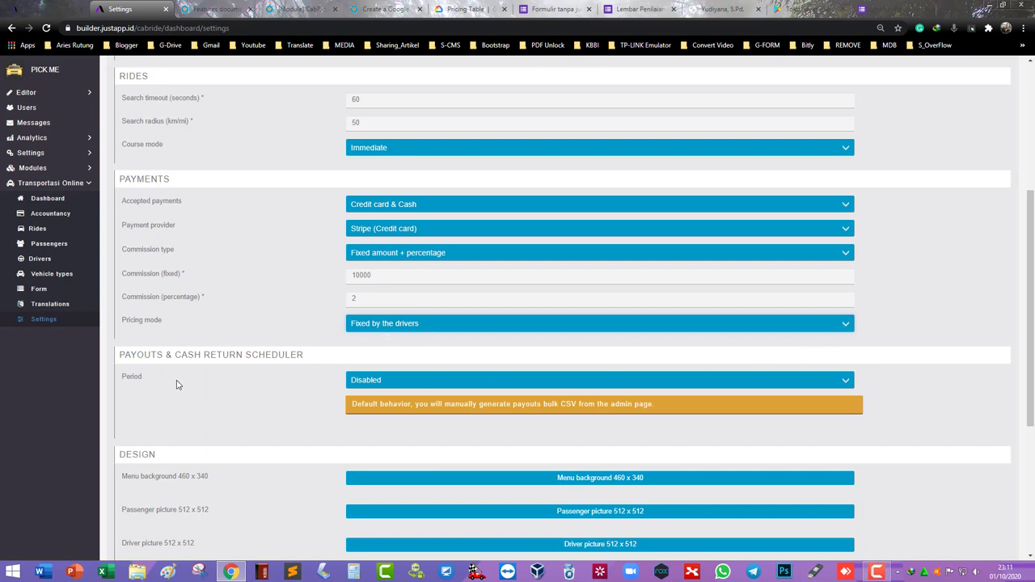
Set the payouts and cash return scheduler period to Weekly
{"action": "left_click", "coordinate": [373, 385]}
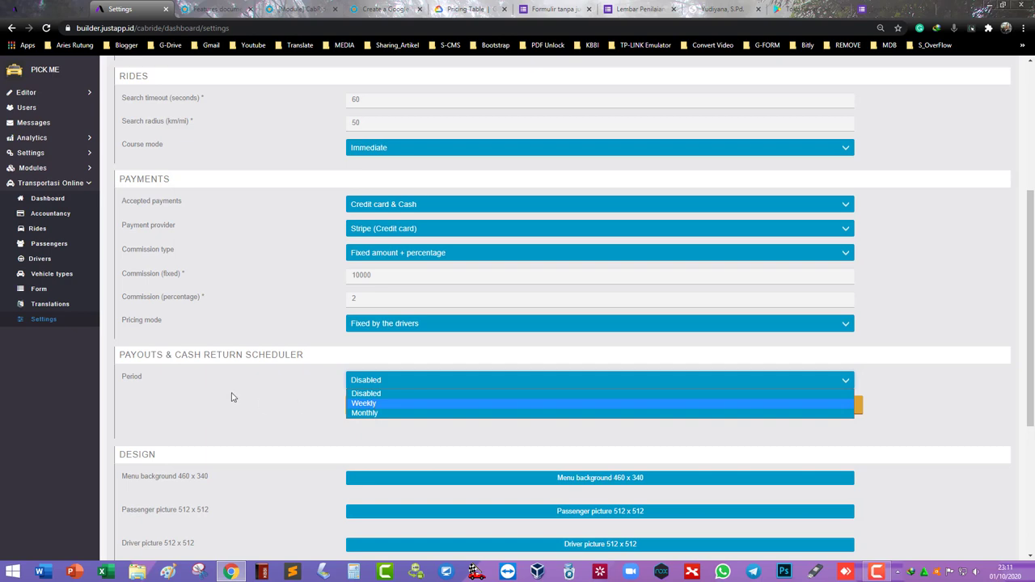
{"action": "left_click", "coordinate": [373, 404]}
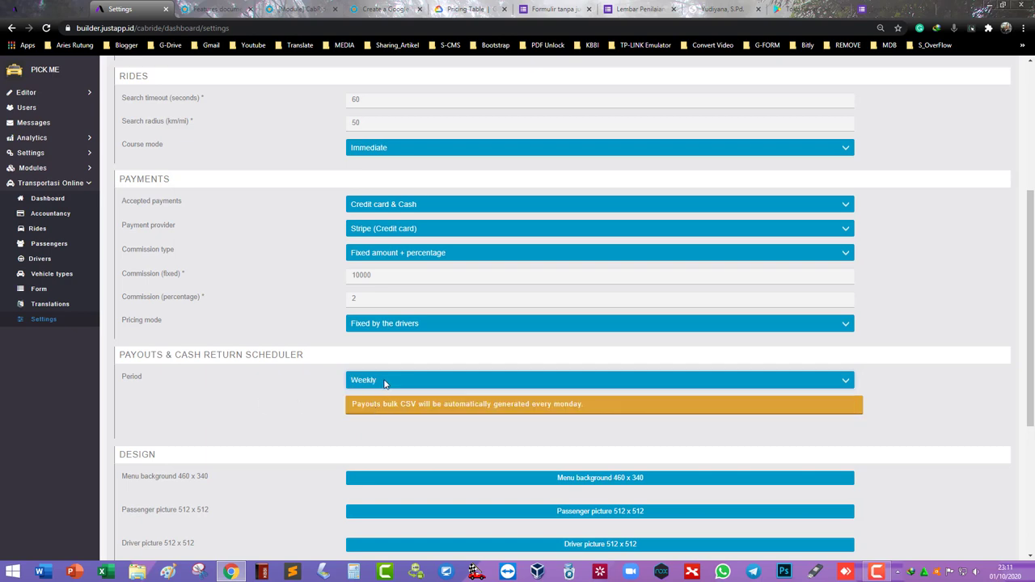
{"action": "left_click", "coordinate": [385, 380]}
{"action": "left_click", "coordinate": [388, 413]}
{"action": "scroll", "coordinate": [387, 402], "scroll_direction": "down", "scroll_amount": 1}
{"action": "left_click", "coordinate": [364, 326]}
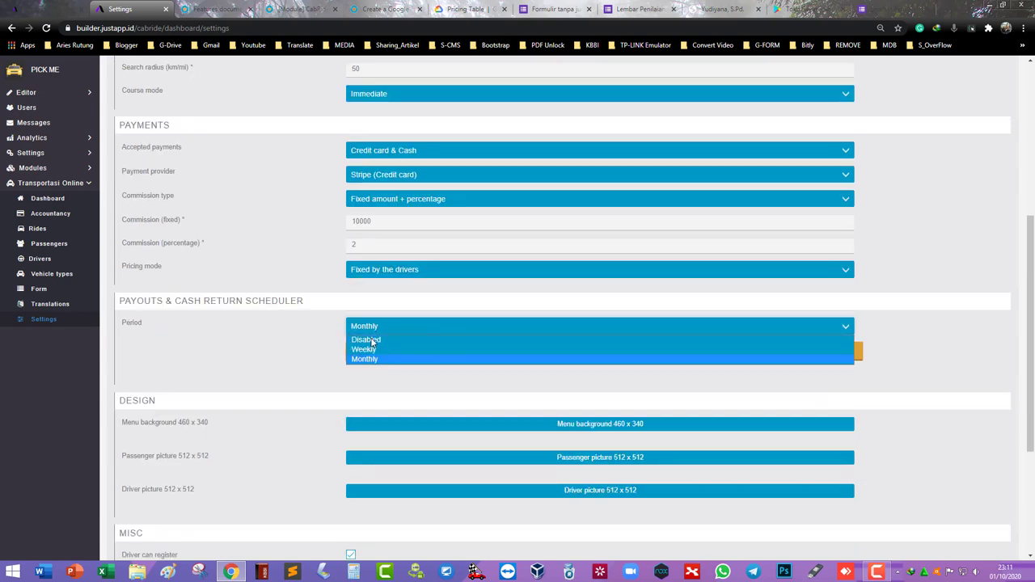
{"action": "left_click", "coordinate": [373, 349]}
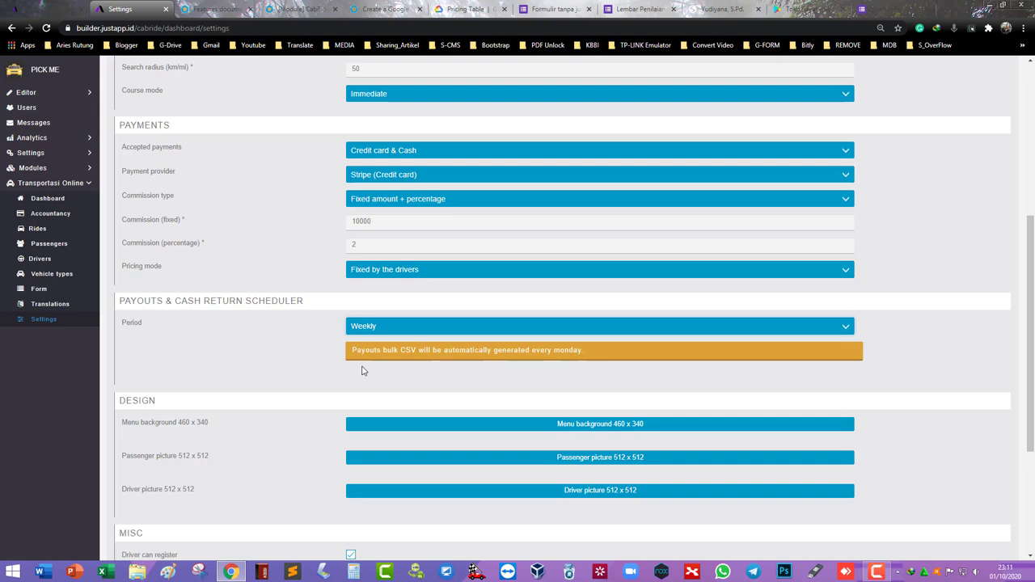
Upload the illustration of people around a grocery bag as the 460 x 340 menu background, moving the crop to the image's lower edge
{"action": "scroll", "coordinate": [363, 370], "scroll_direction": "down", "scroll_amount": 2}
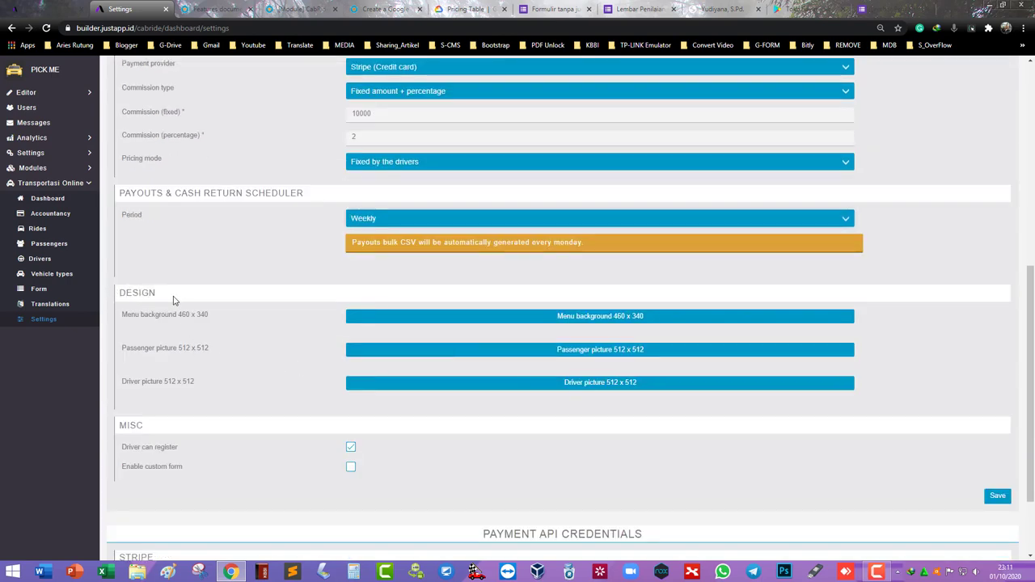
{"action": "left_click", "coordinate": [588, 321]}
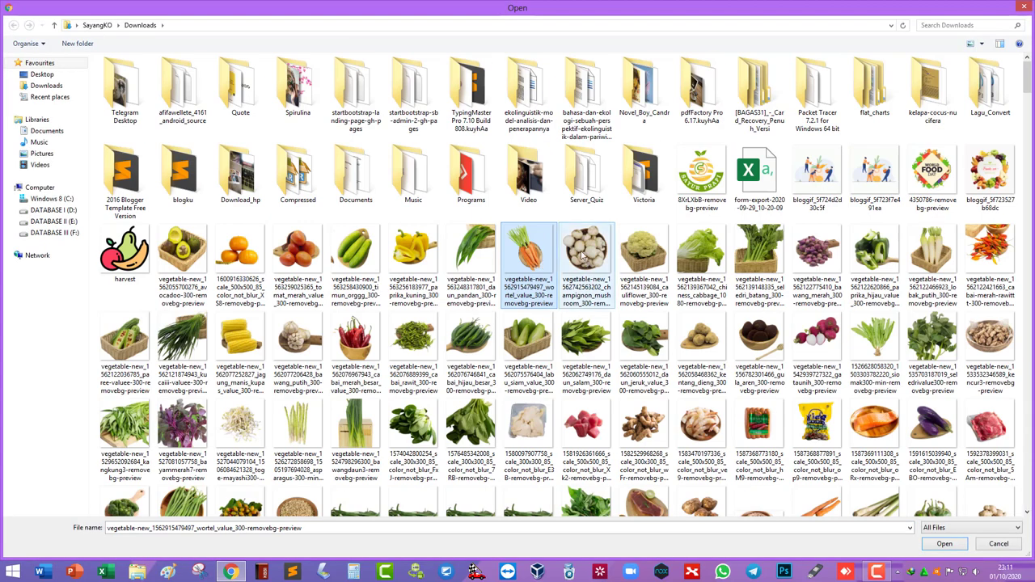
{"action": "double_click", "coordinate": [815, 174]}
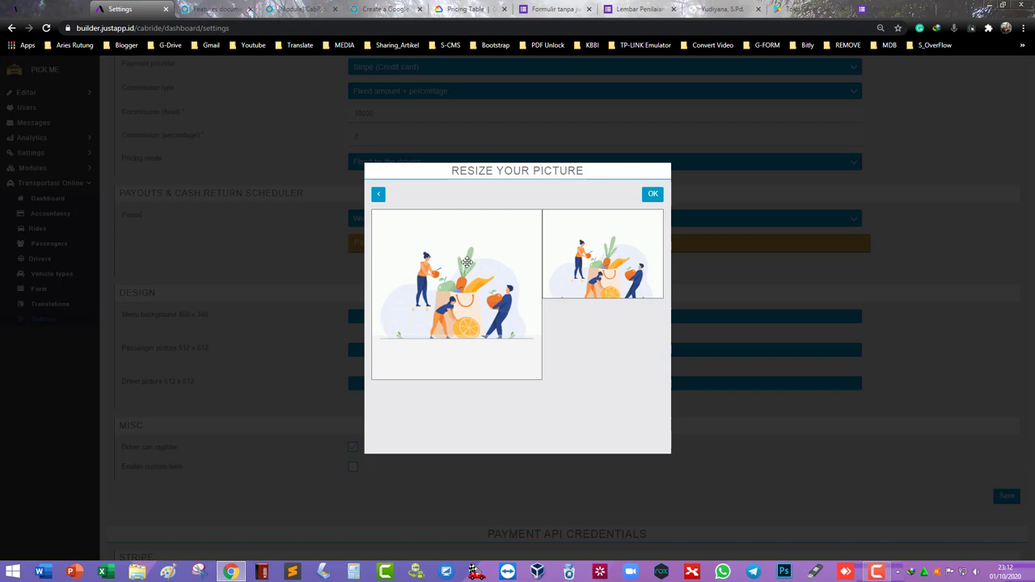
{"action": "left_click_drag", "start_coordinate": [466, 262], "coordinate": [466, 294]}
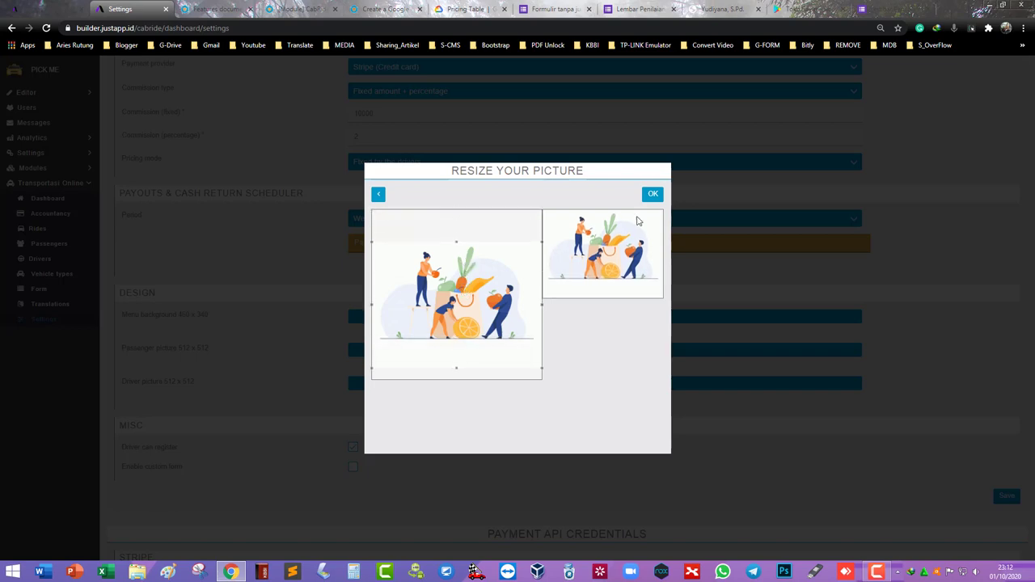
{"action": "left_click", "coordinate": [649, 197]}
{"action": "scroll", "coordinate": [419, 356], "scroll_direction": "down", "scroll_amount": 1}
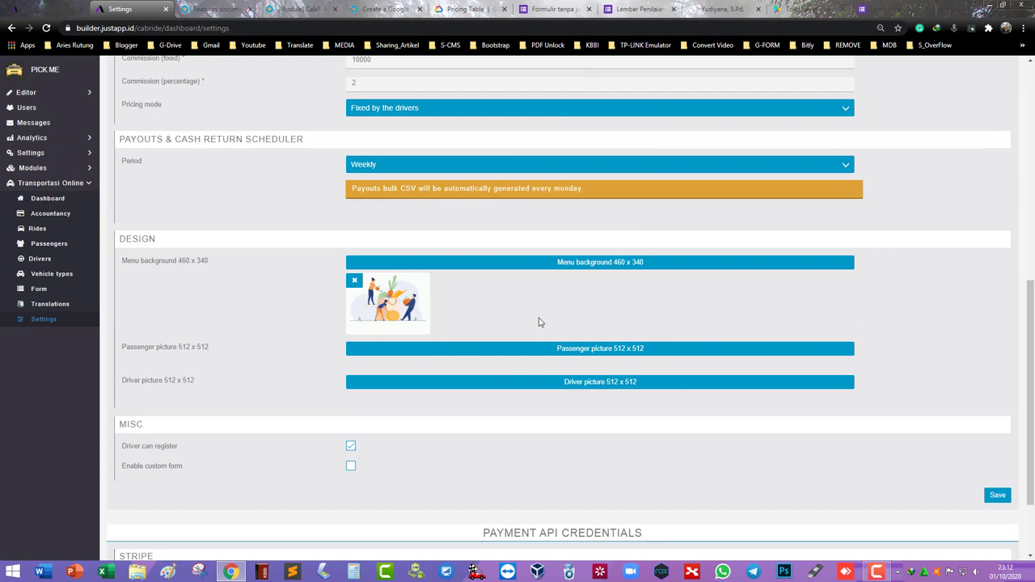
Upload the black person silhouette from Downloads as the 512 x 512 passenger picture and accept the full crop
{"action": "scroll", "coordinate": [540, 322], "scroll_direction": "down", "scroll_amount": 1}
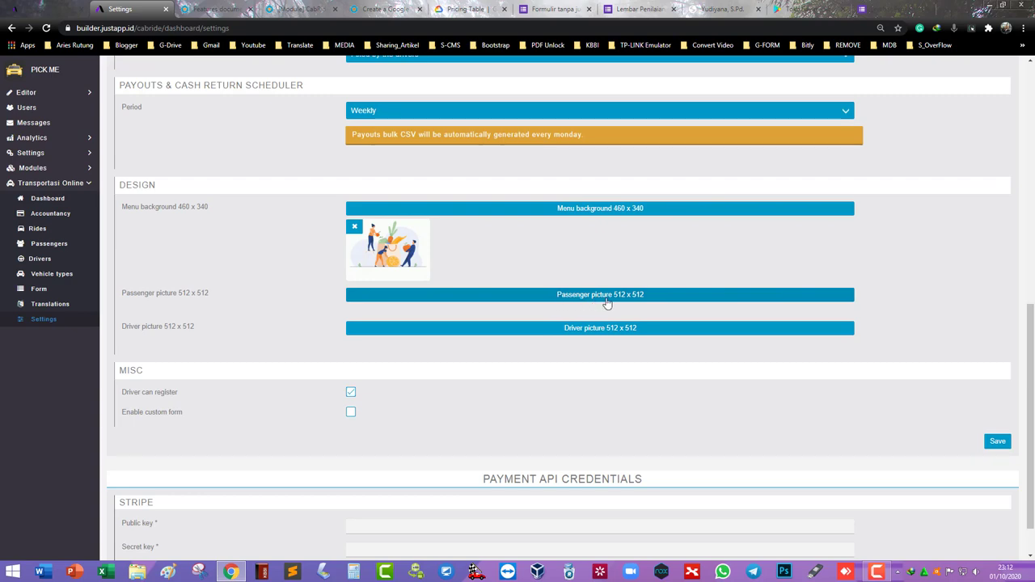
{"action": "left_click", "coordinate": [615, 297]}
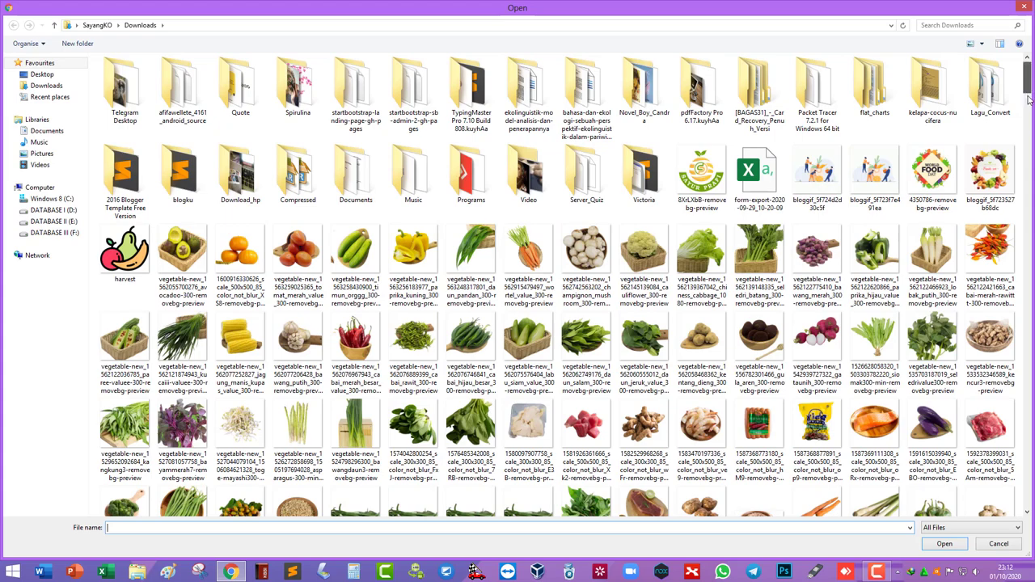
{"action": "left_click", "coordinate": [1031, 130]}
{"action": "left_click_drag", "start_coordinate": [1031, 130], "coordinate": [1030, 150]}
{"action": "left_click", "coordinate": [540, 368]}
{"action": "double_click", "coordinate": [541, 368]}
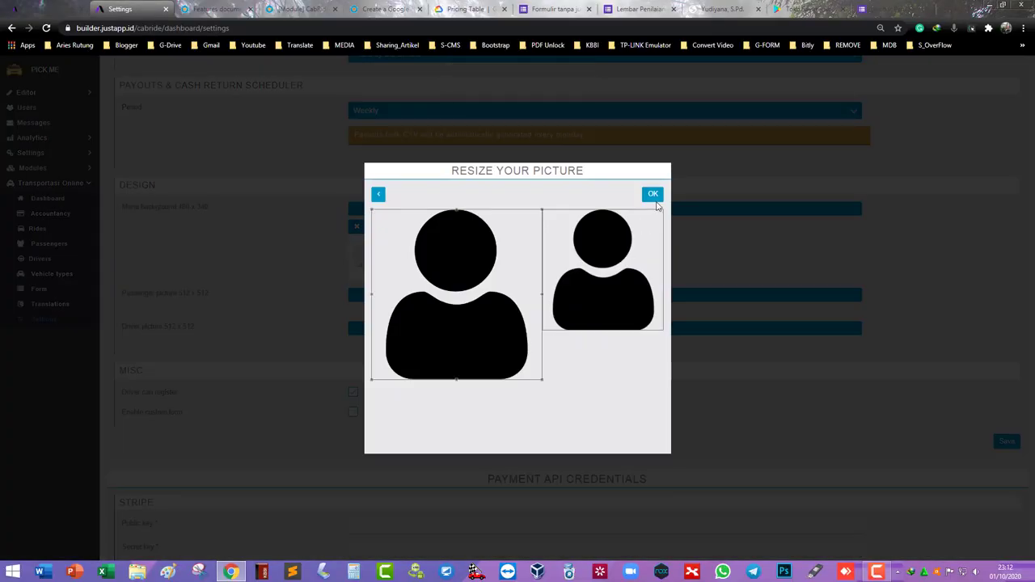
{"action": "left_click", "coordinate": [654, 196]}
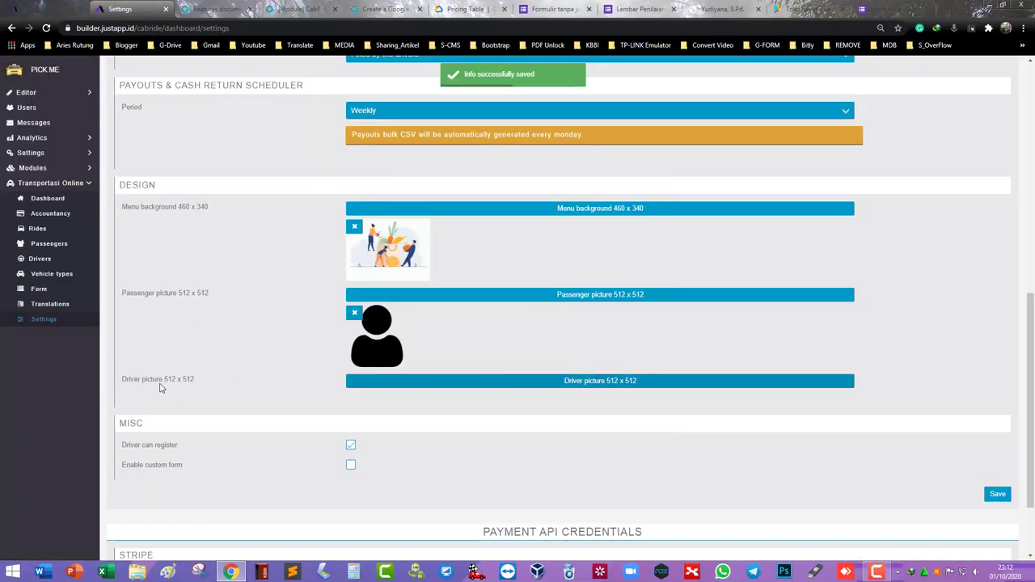
Upload the black car icon "car (2)" from Downloads as the 512 x 512 driver picture and accept the full crop
{"action": "left_click", "coordinate": [574, 389]}
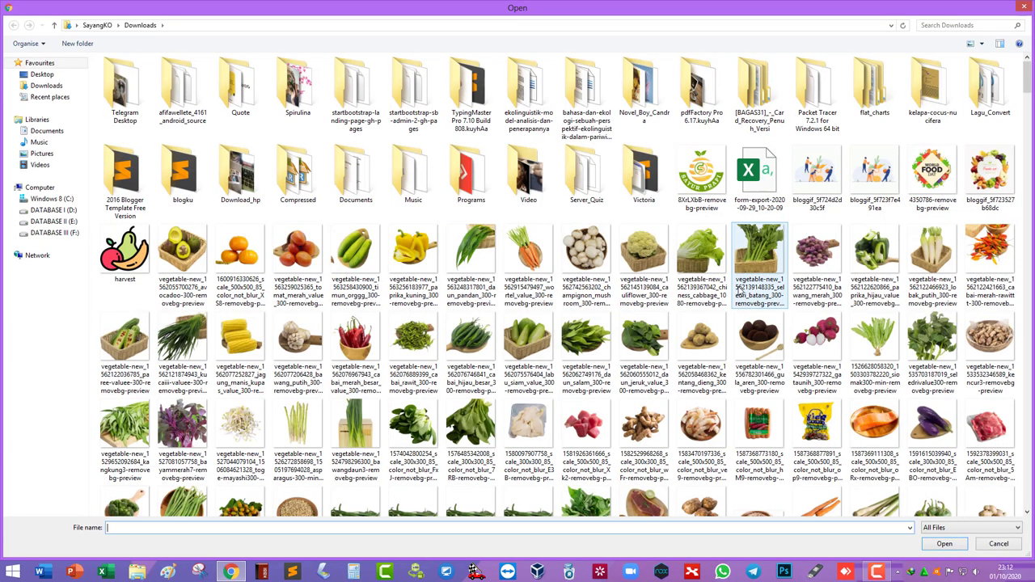
{"action": "left_click", "coordinate": [761, 281]}
{"action": "scroll", "coordinate": [764, 283], "scroll_direction": "down", "scroll_amount": 10}
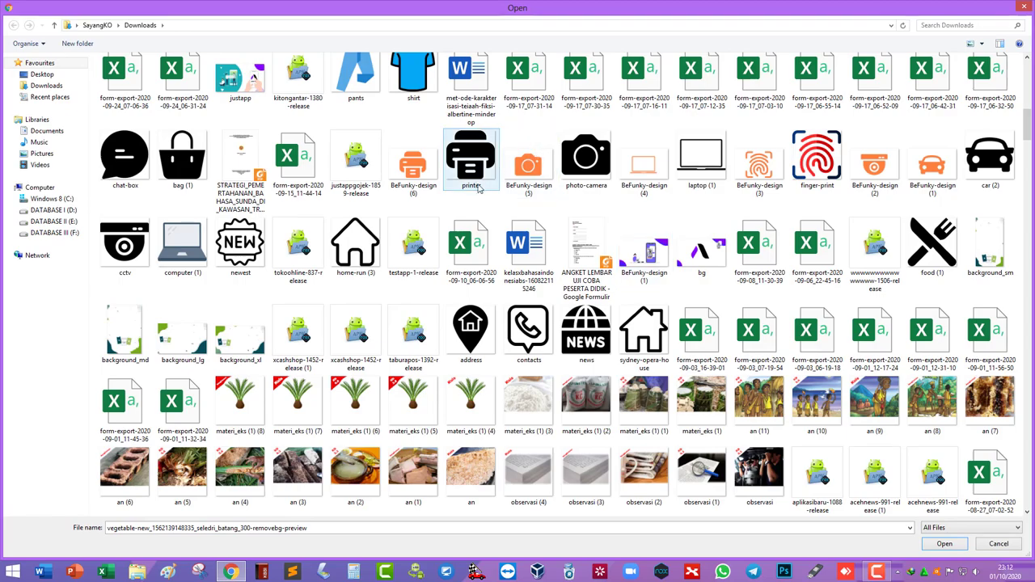
{"action": "double_click", "coordinate": [987, 162]}
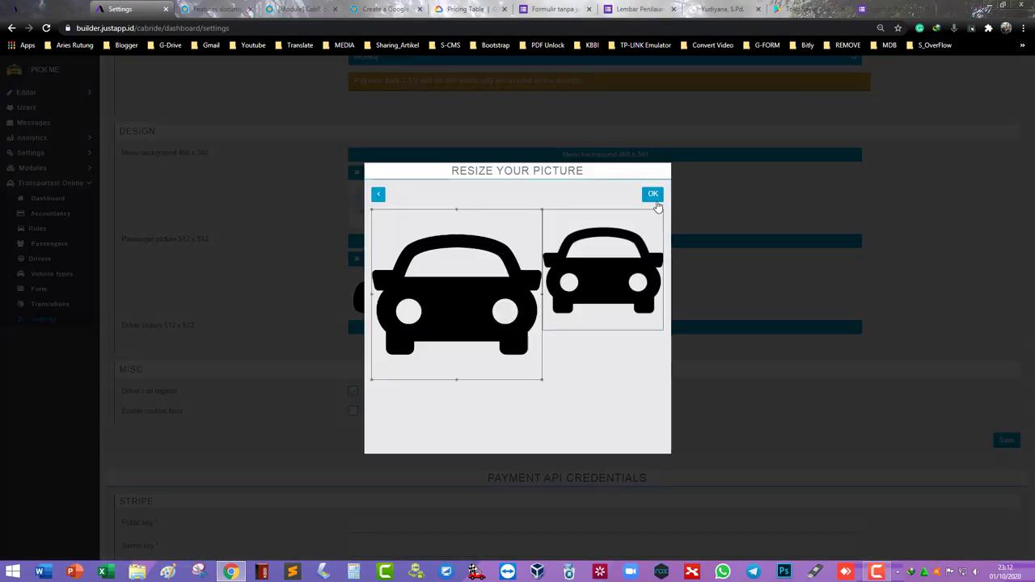
{"action": "left_click", "coordinate": [654, 196]}
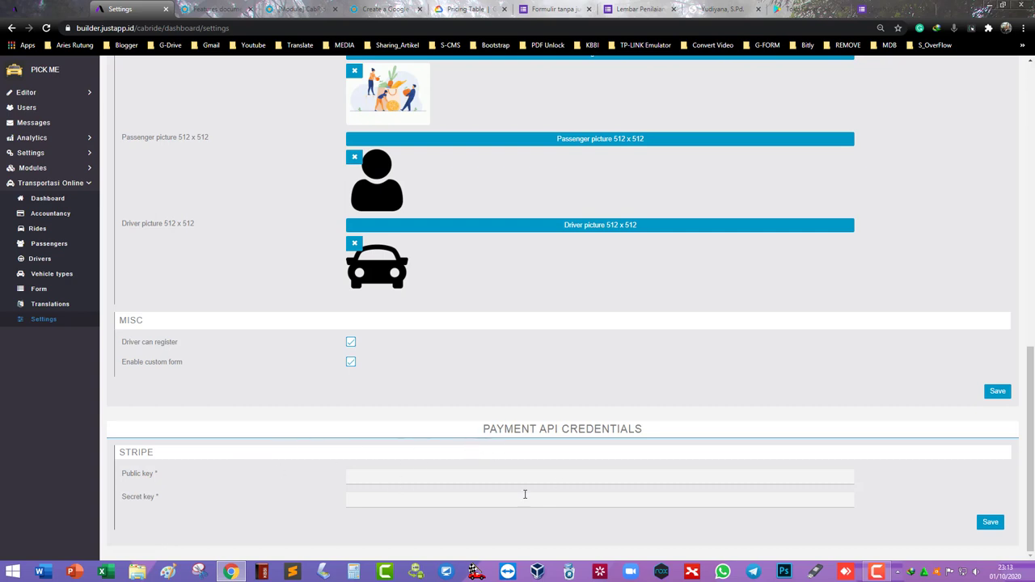
Review the completed CabRide settings from contact to misc and save them
{"action": "scroll", "coordinate": [698, 435], "scroll_direction": "up", "scroll_amount": 2}
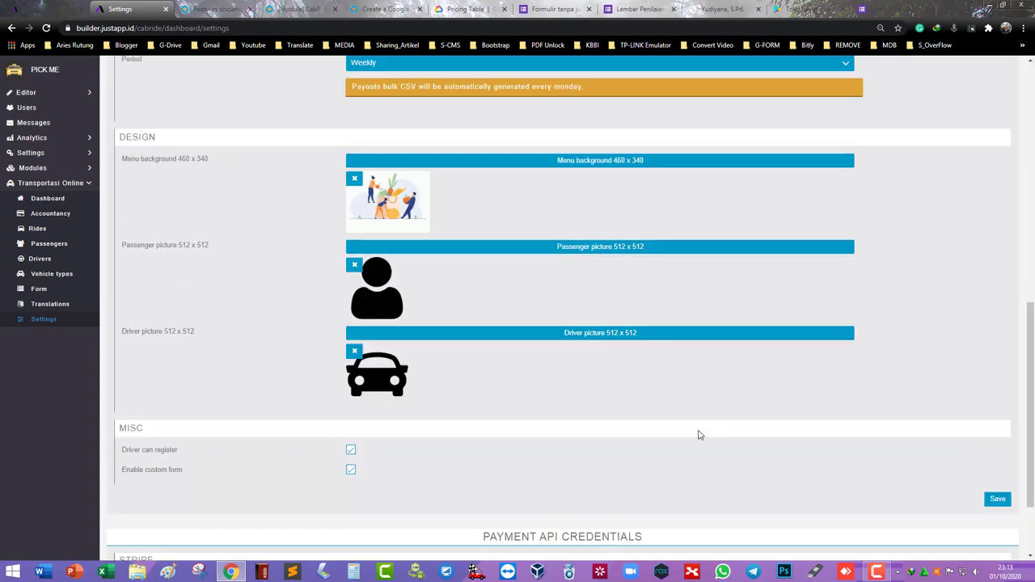
{"action": "scroll", "coordinate": [700, 434], "scroll_direction": "down", "scroll_amount": 2}
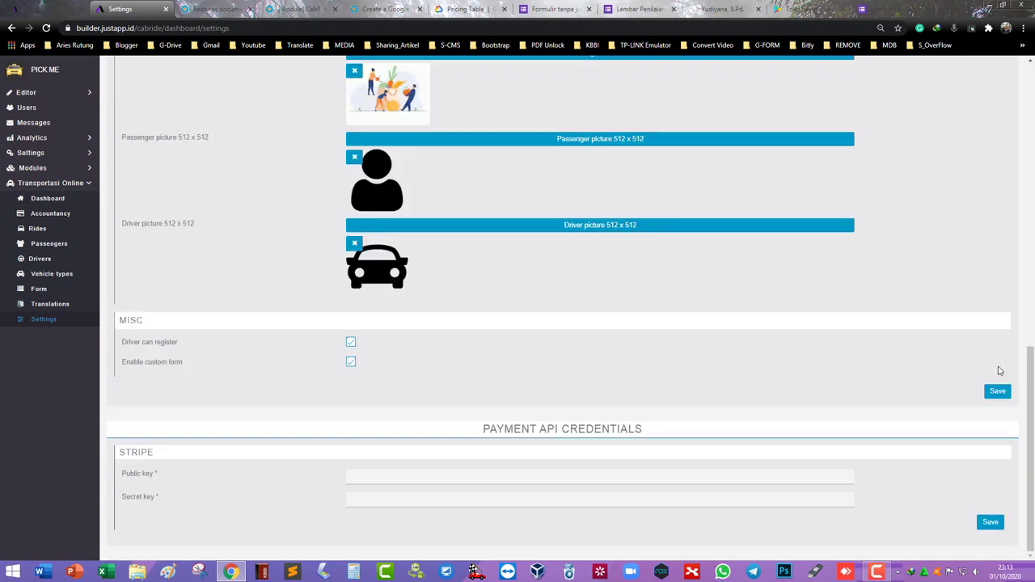
{"action": "scroll", "coordinate": [886, 374], "scroll_direction": "up", "scroll_amount": 12}
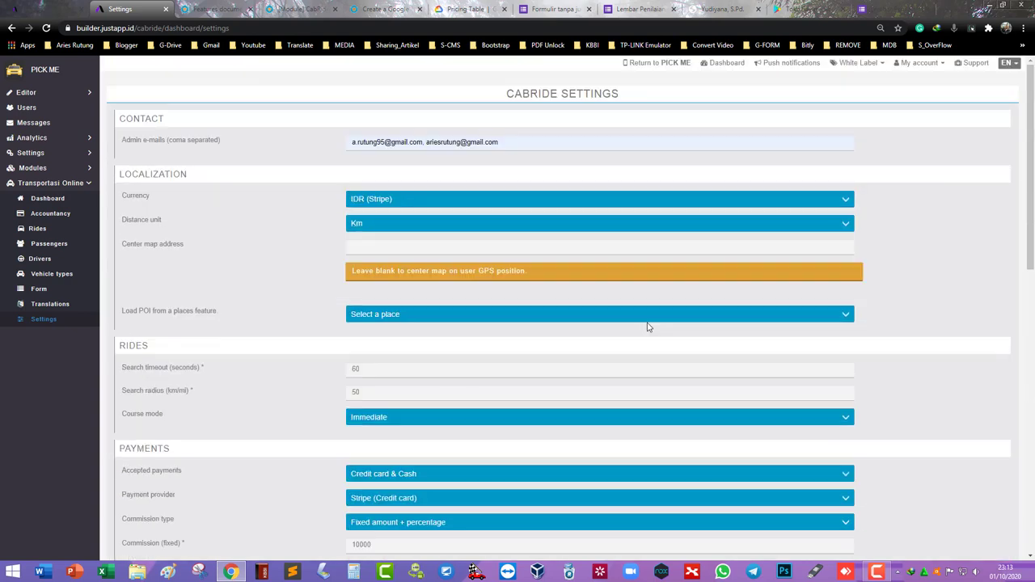
{"action": "scroll", "coordinate": [647, 327], "scroll_direction": "down", "scroll_amount": 12}
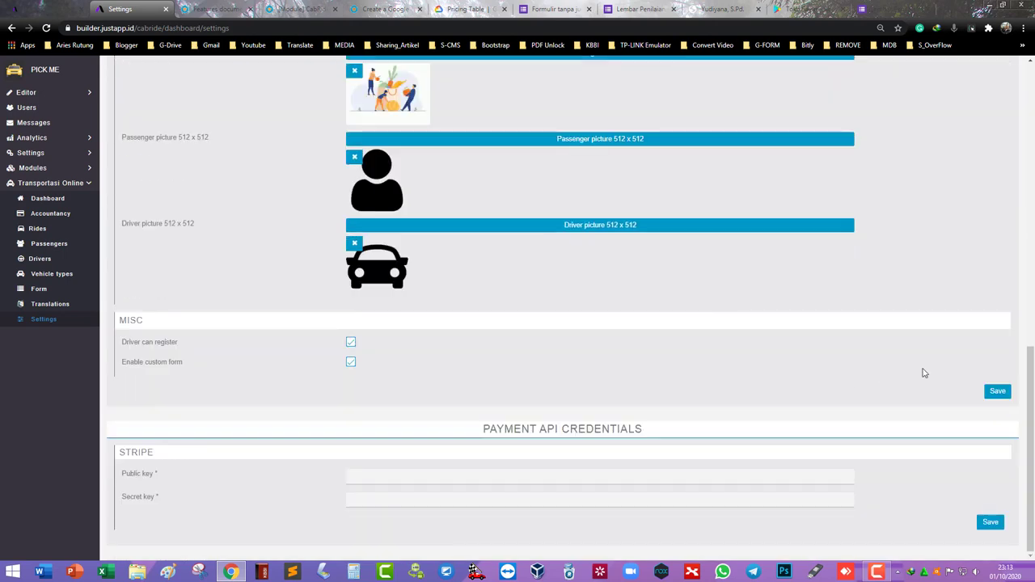
{"action": "left_click", "coordinate": [998, 392]}
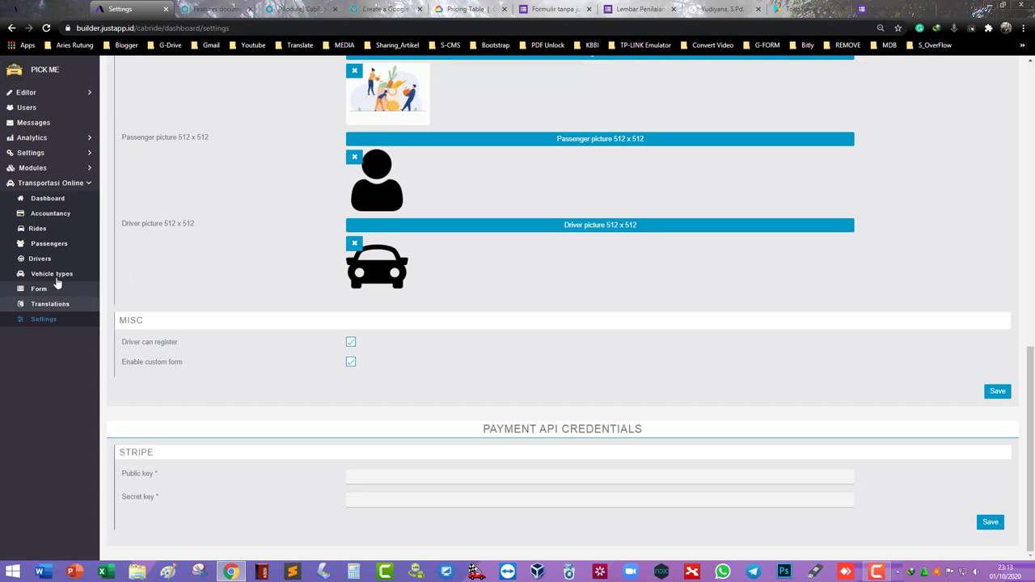
Paste the Google Maps JavaScript API key into the app's API key settings and save it
{"action": "left_click", "coordinate": [78, 153]}
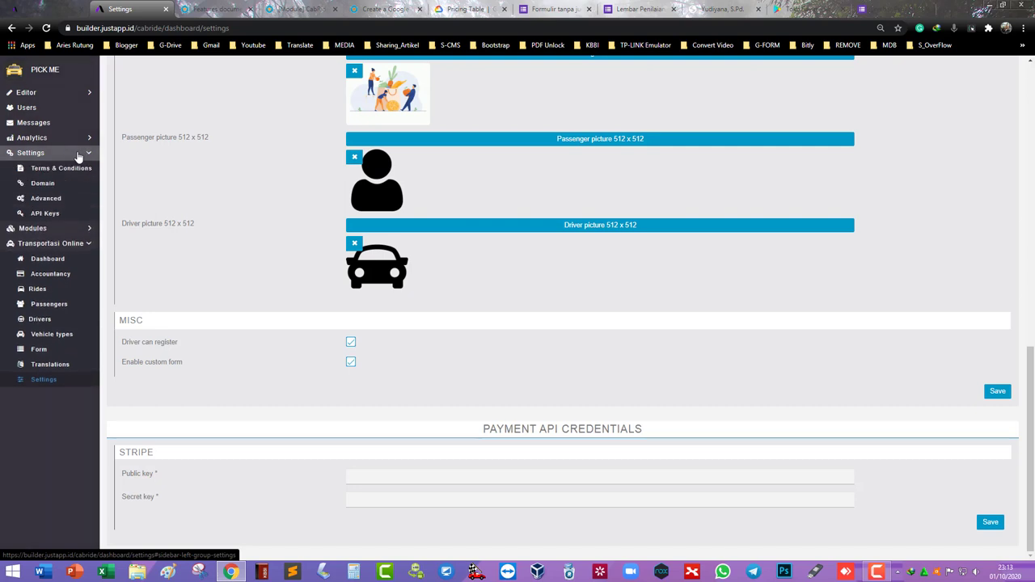
{"action": "left_click", "coordinate": [59, 215]}
{"action": "scroll", "coordinate": [271, 313], "scroll_direction": "down", "scroll_amount": 1}
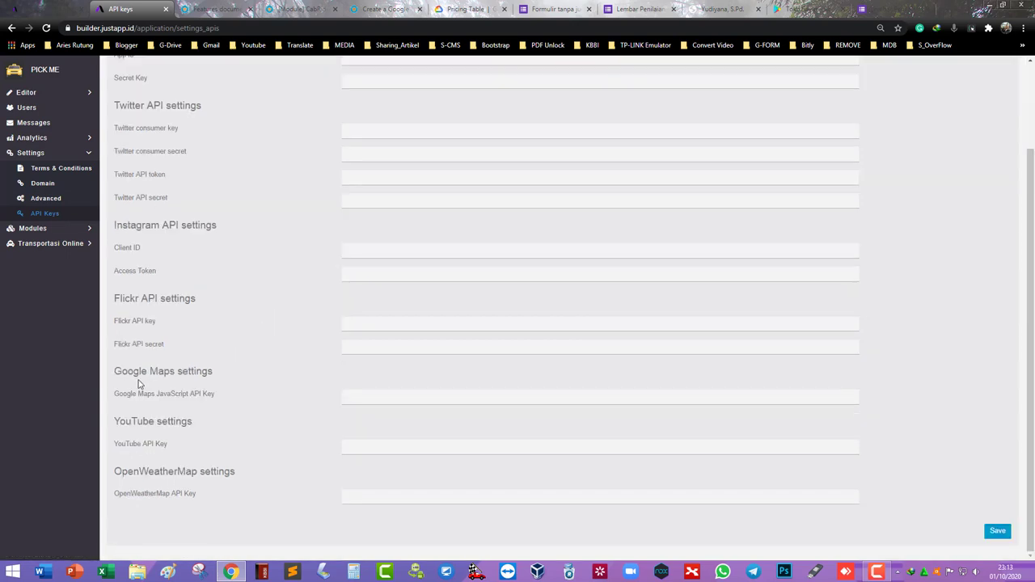
{"action": "left_click", "coordinate": [370, 402]}
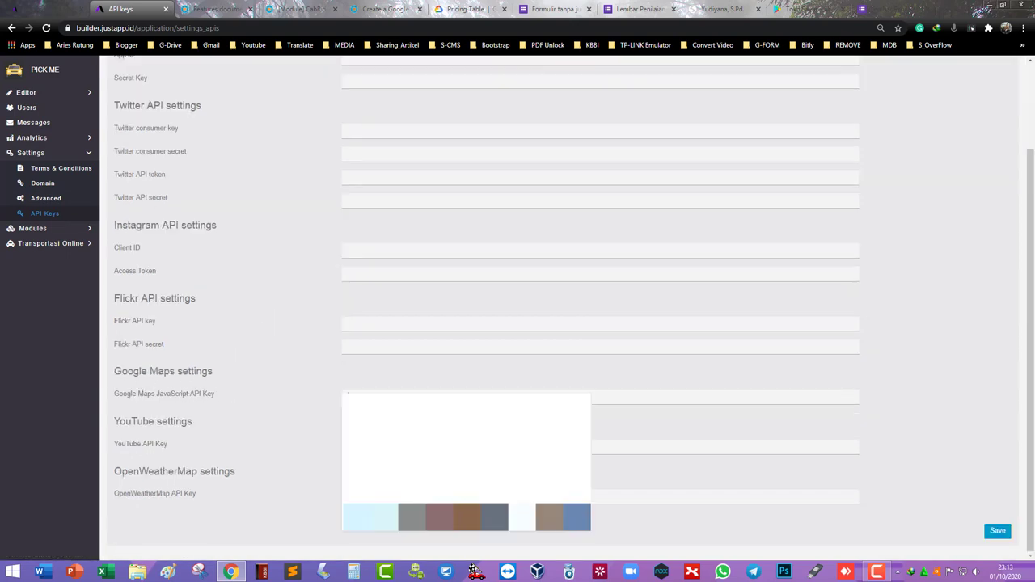
{"action": "key", "text": "ctrl+v"}
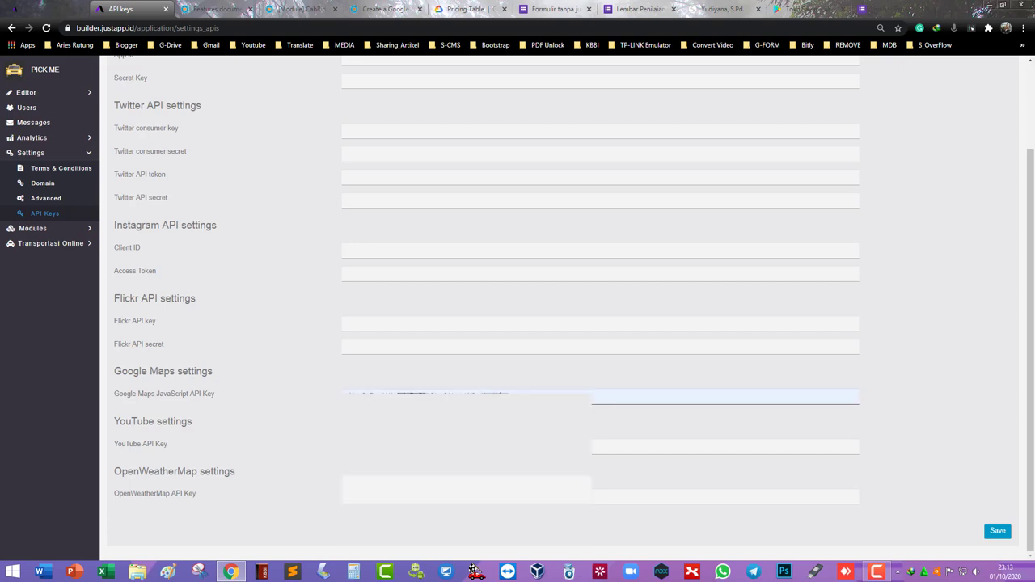
{"action": "left_click", "coordinate": [998, 531]}
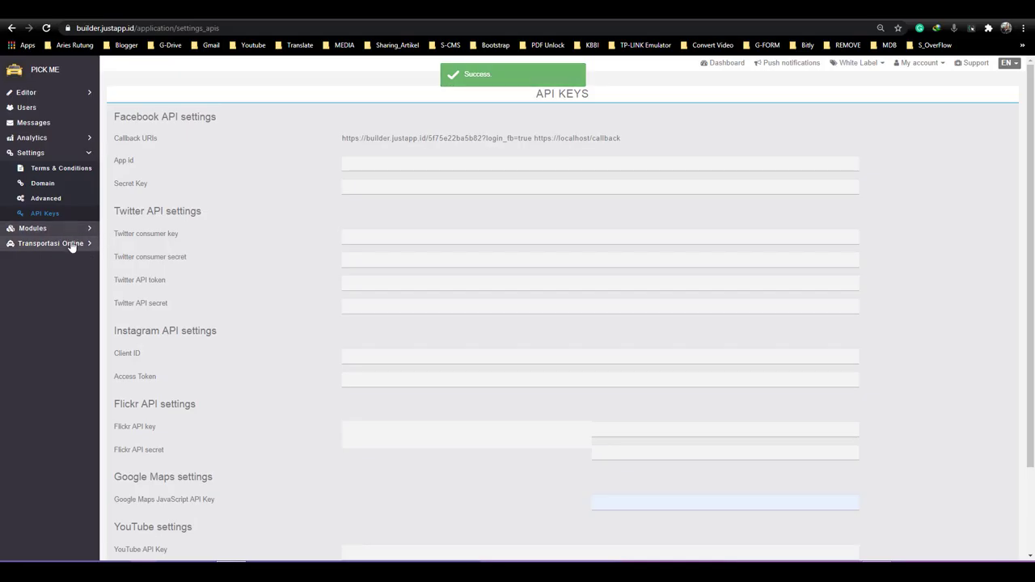
Start a new vehicle type for Transportasi Online and set its type to TAXI
{"action": "left_click", "coordinate": [72, 245]}
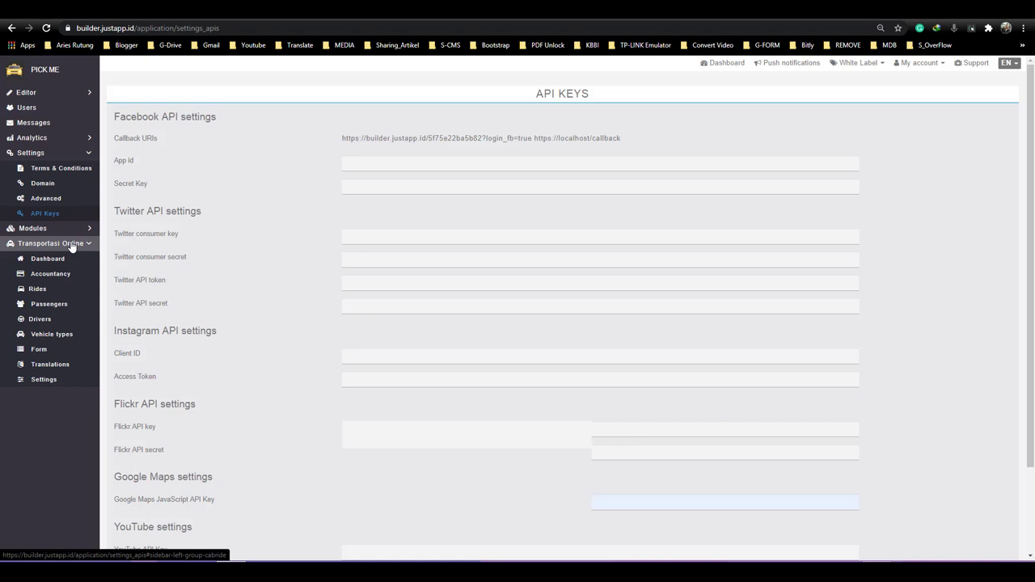
{"action": "left_click", "coordinate": [62, 338]}
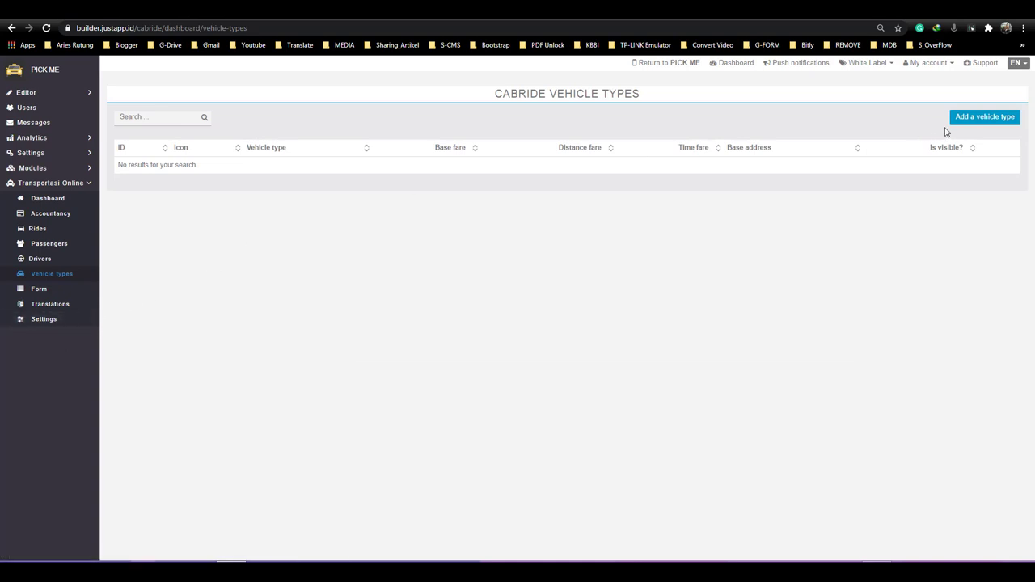
{"action": "left_click", "coordinate": [968, 120]}
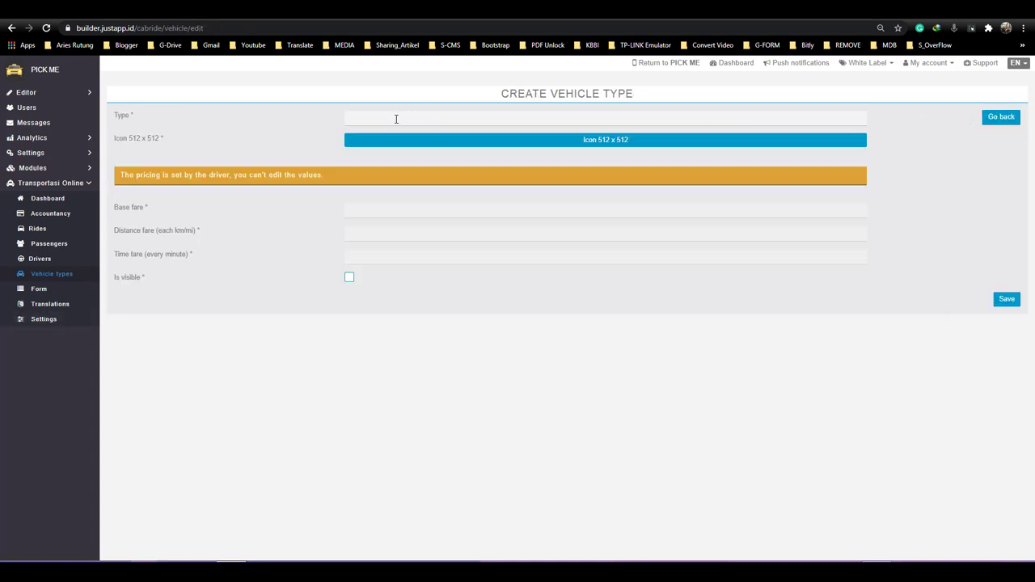
{"action": "left_click", "coordinate": [368, 120]}
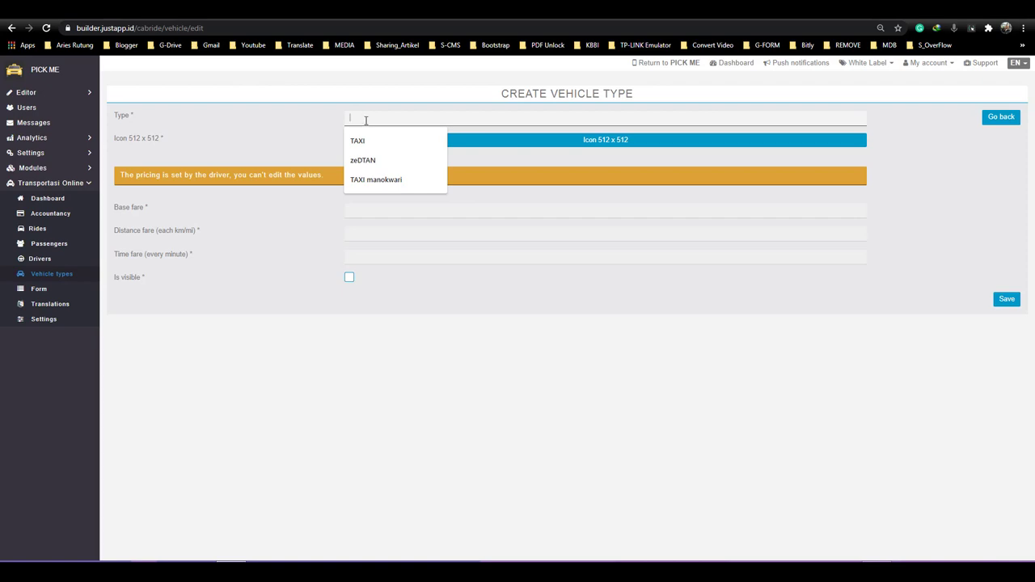
{"action": "left_click", "coordinate": [360, 142]}
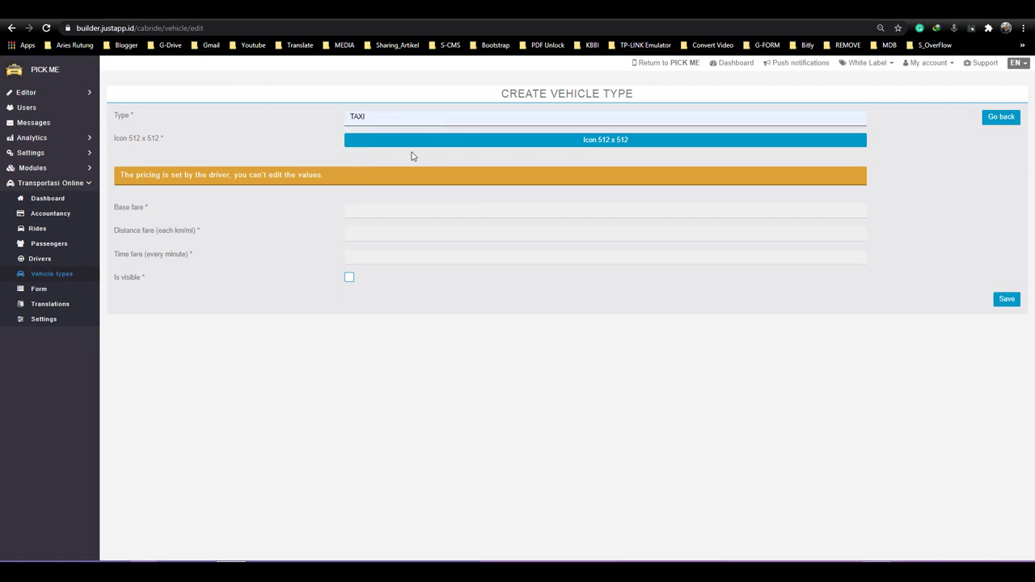
Upload the orange car image from Downloads as the 512 x 512 vehicle type icon, with the crop centred on the car
{"action": "left_click", "coordinate": [602, 141]}
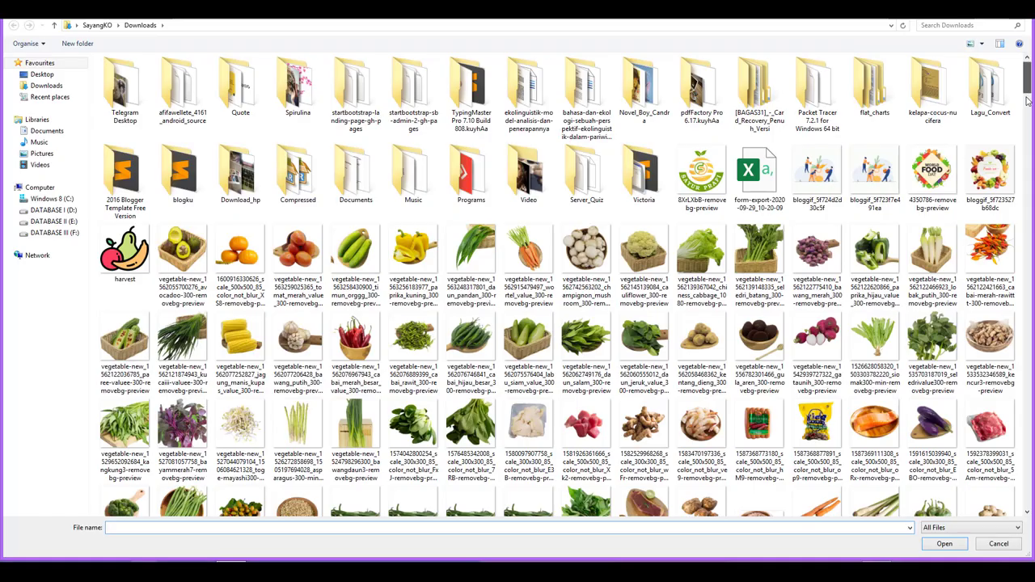
{"action": "left_click_drag", "start_coordinate": [1028, 78], "coordinate": [1029, 135]}
{"action": "left_click", "coordinate": [990, 131]}
{"action": "double_click", "coordinate": [944, 145]}
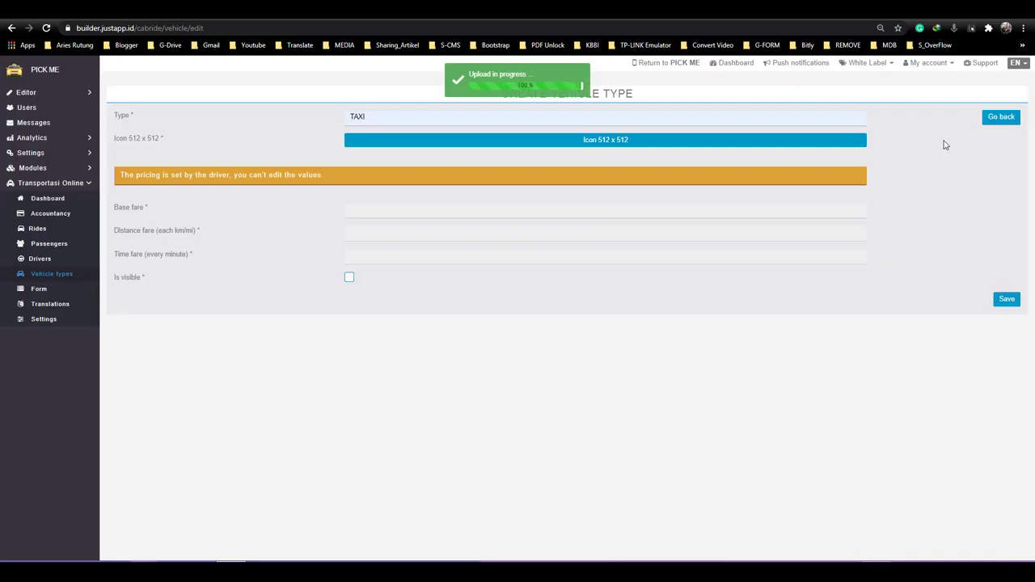
{"action": "left_click_drag", "start_coordinate": [469, 273], "coordinate": [494, 273]}
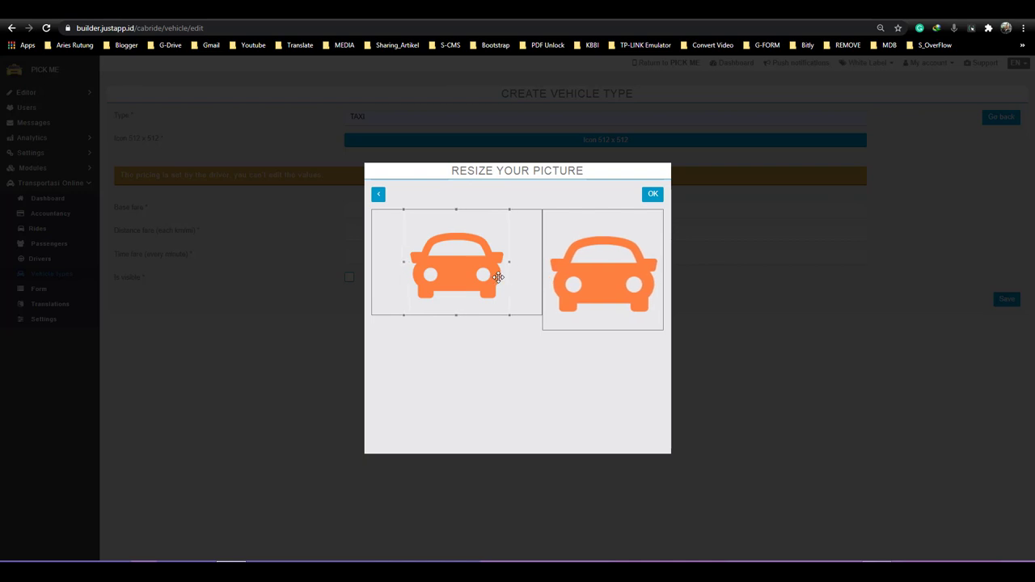
{"action": "left_click", "coordinate": [653, 194]}
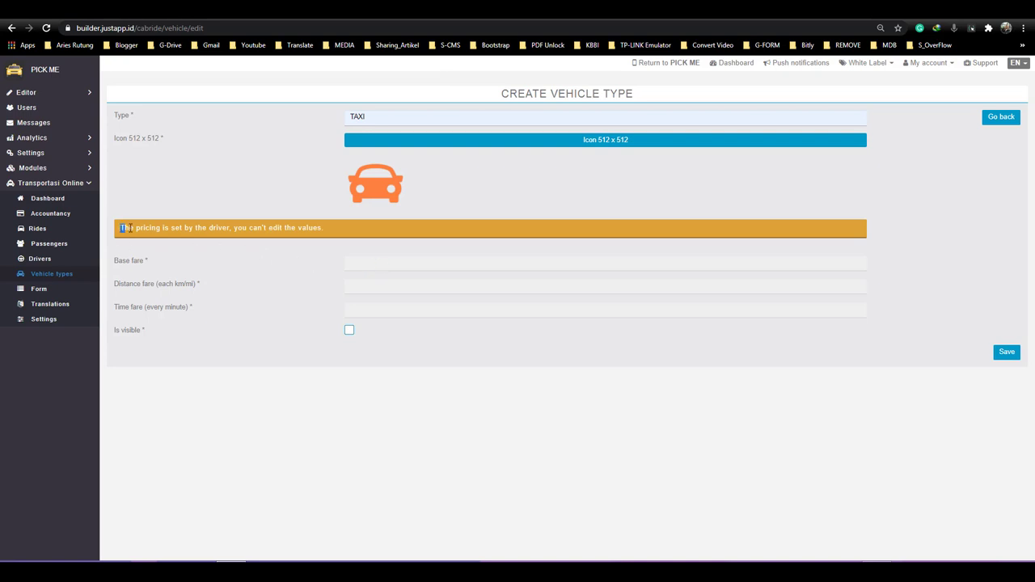
Check the note about driver-set pricing and save the TAXI vehicle type without entering fares
{"action": "left_click_drag", "start_coordinate": [129, 228], "coordinate": [356, 233]}
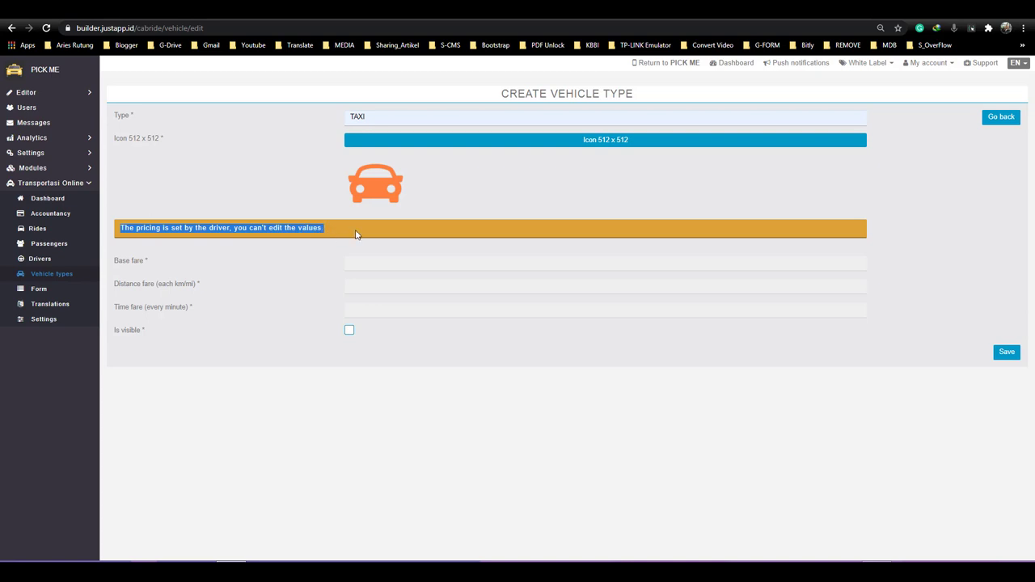
{"action": "left_click", "coordinate": [356, 233]}
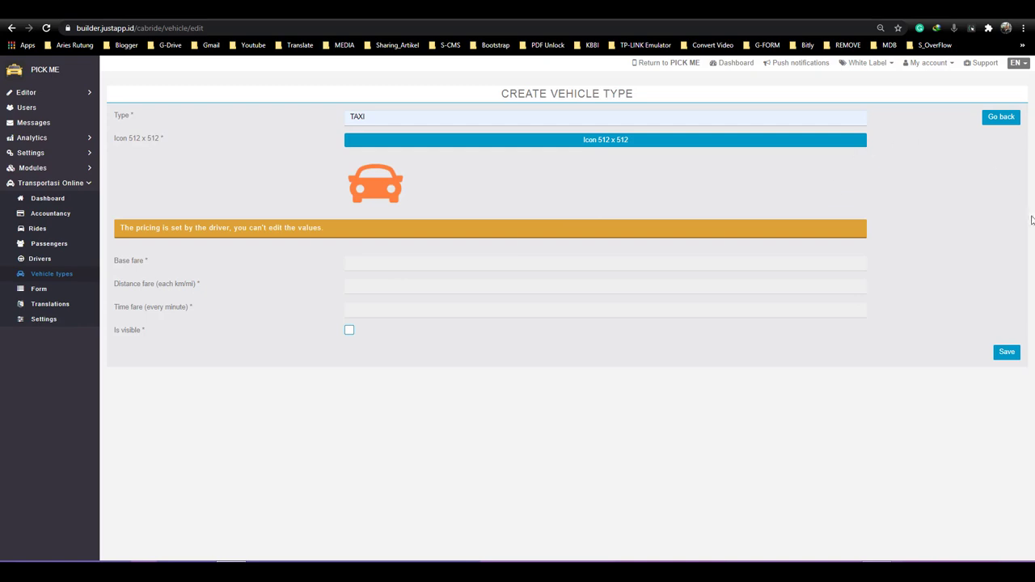
{"action": "left_click", "coordinate": [1006, 354]}
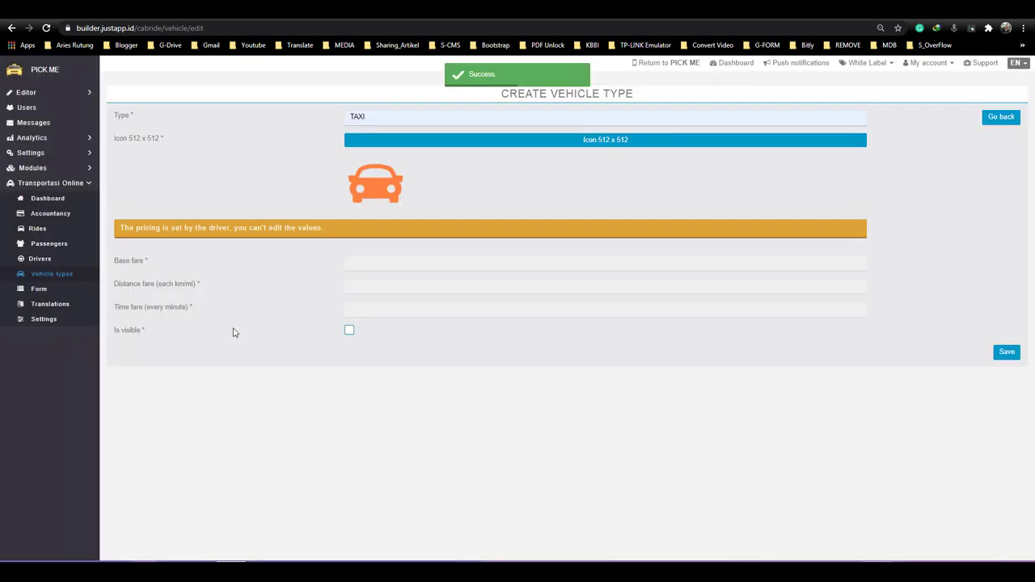
Set the pricing mode in the CabRide settings to Fixed by vehicle type (Admin) and save the settings
{"action": "left_click", "coordinate": [68, 329]}
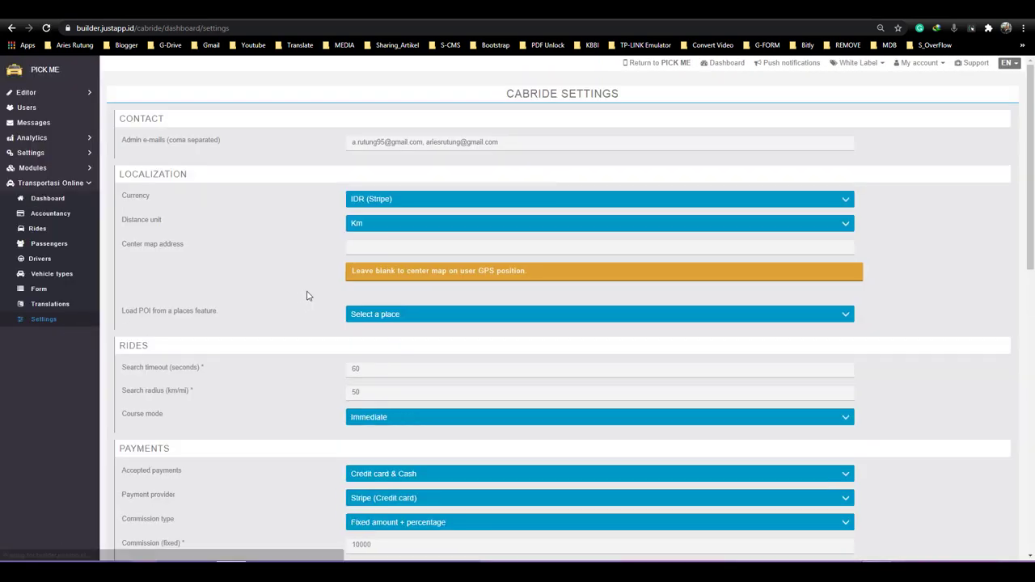
{"action": "scroll", "coordinate": [323, 296], "scroll_direction": "down", "scroll_amount": 2}
{"action": "scroll", "coordinate": [326, 297], "scroll_direction": "down", "scroll_amount": 1}
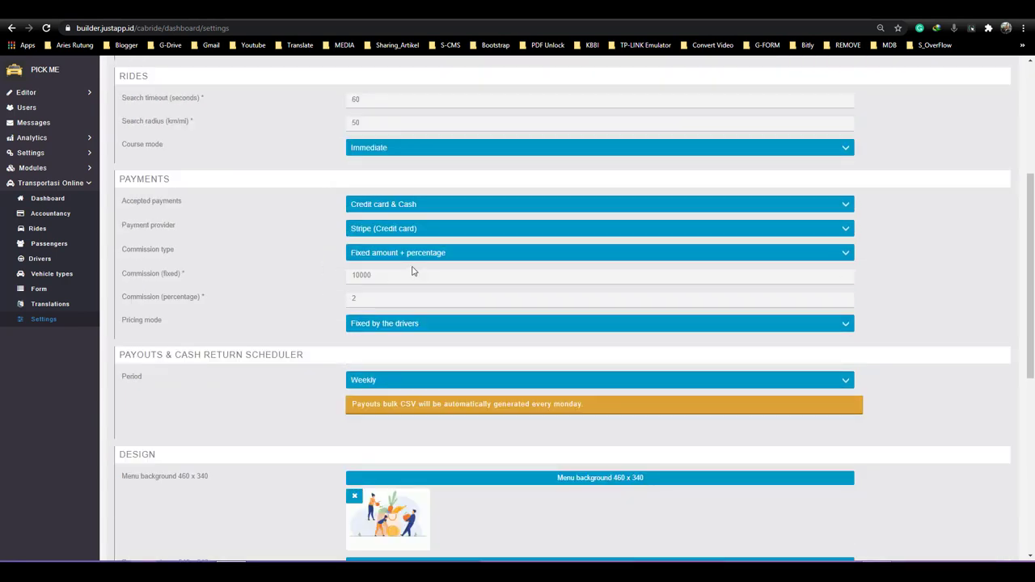
{"action": "scroll", "coordinate": [412, 270], "scroll_direction": "down", "scroll_amount": 1}
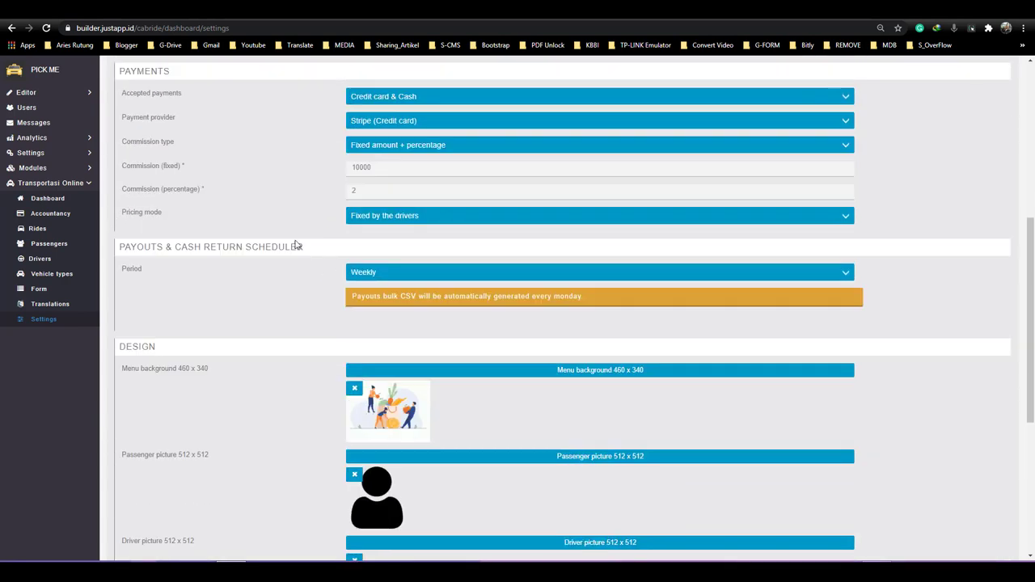
{"action": "left_click", "coordinate": [380, 217]}
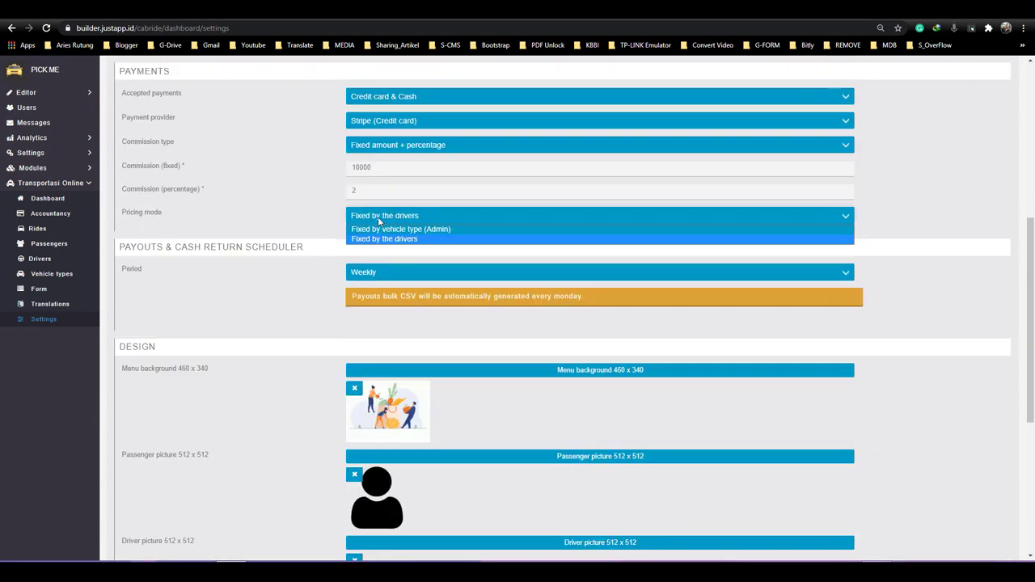
{"action": "left_click", "coordinate": [437, 230]}
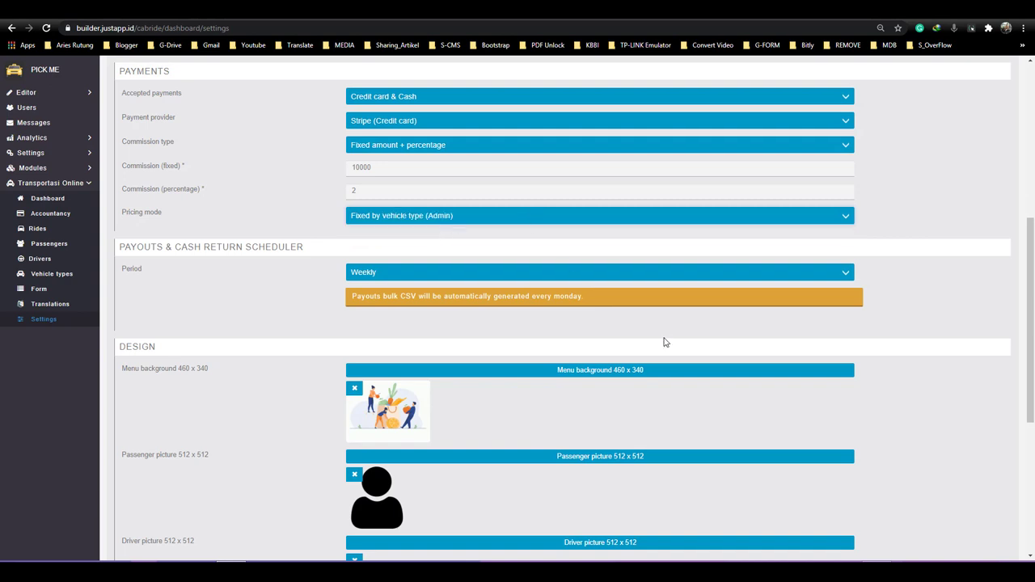
{"action": "scroll", "coordinate": [664, 342], "scroll_direction": "down", "scroll_amount": 3}
{"action": "left_click", "coordinate": [997, 440]}
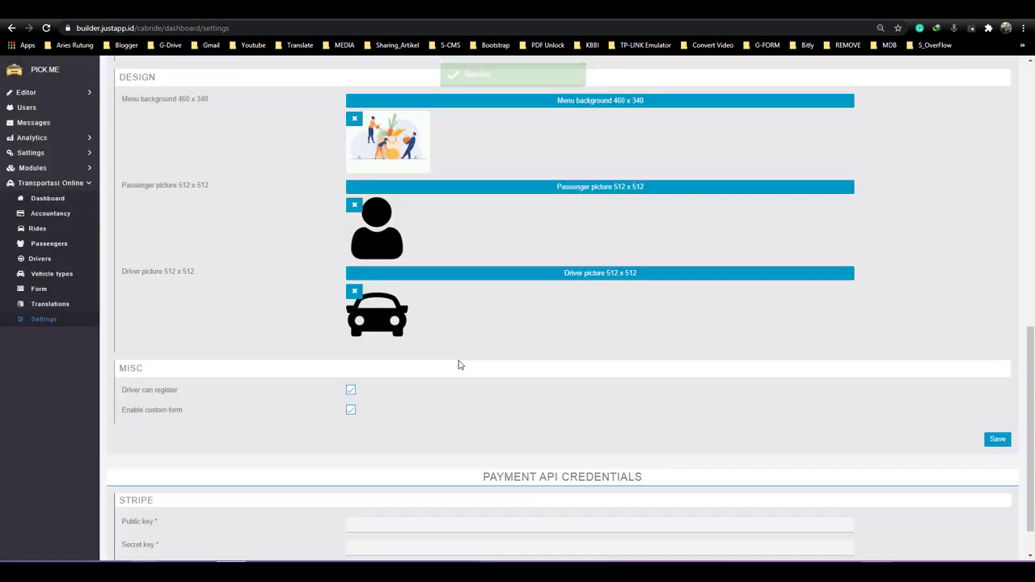
Edit the TAXI vehicle type with base fare 10000, distance fare 1 and time fare 10, make it visible and save it
{"action": "left_click", "coordinate": [48, 274]}
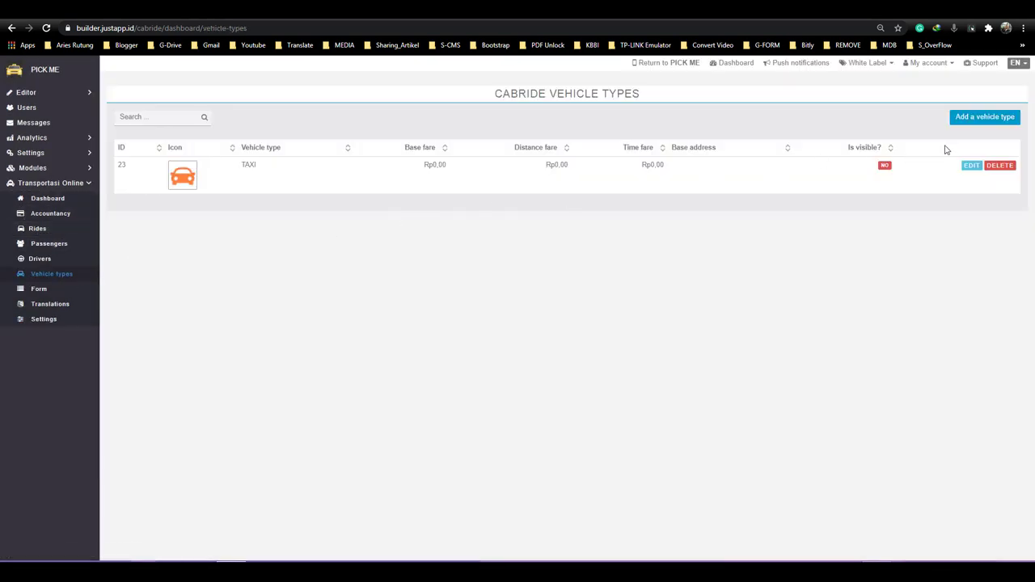
{"action": "left_click", "coordinate": [971, 167]}
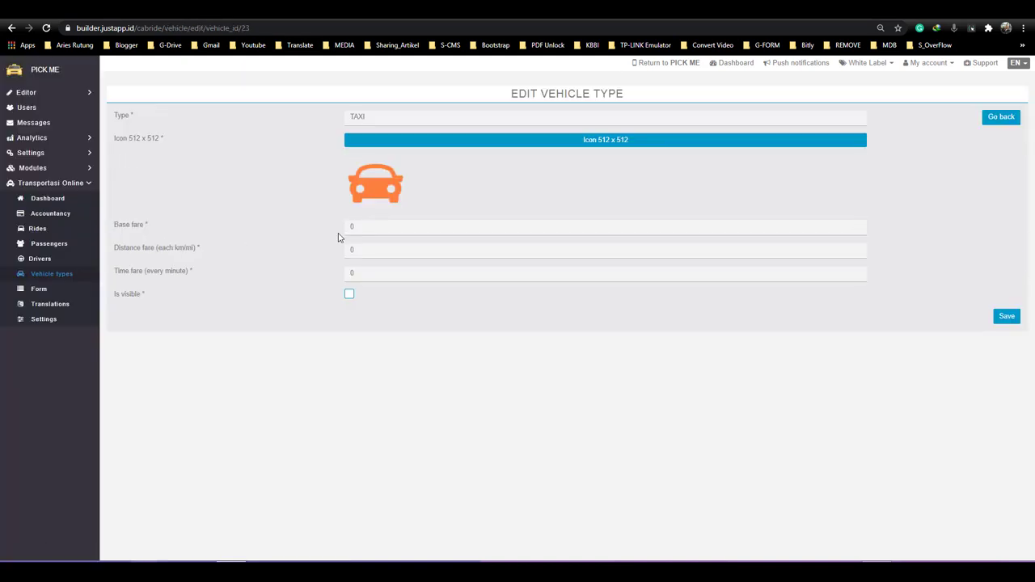
{"action": "left_click", "coordinate": [361, 227]}
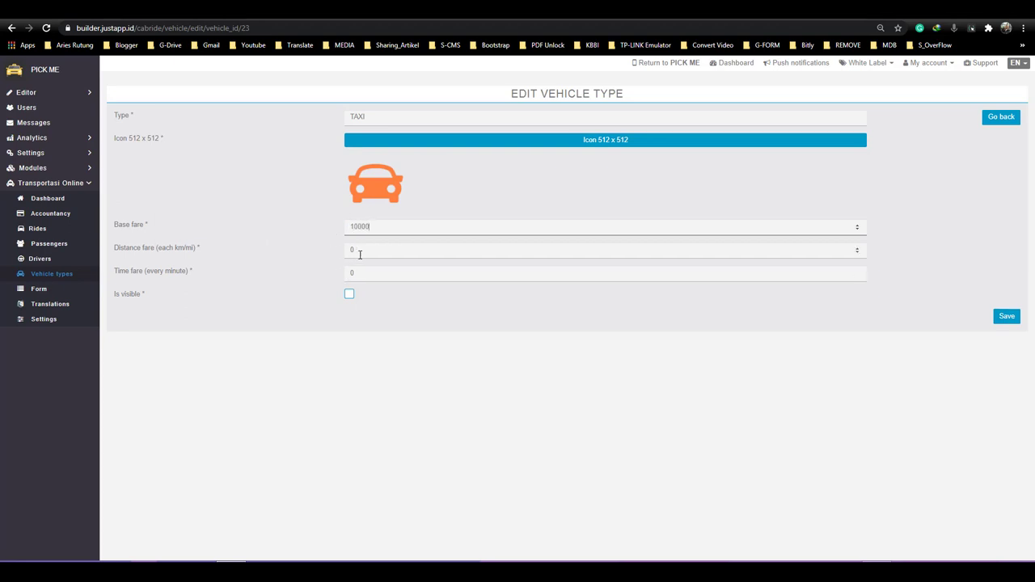
{"action": "key", "text": "Tab"}
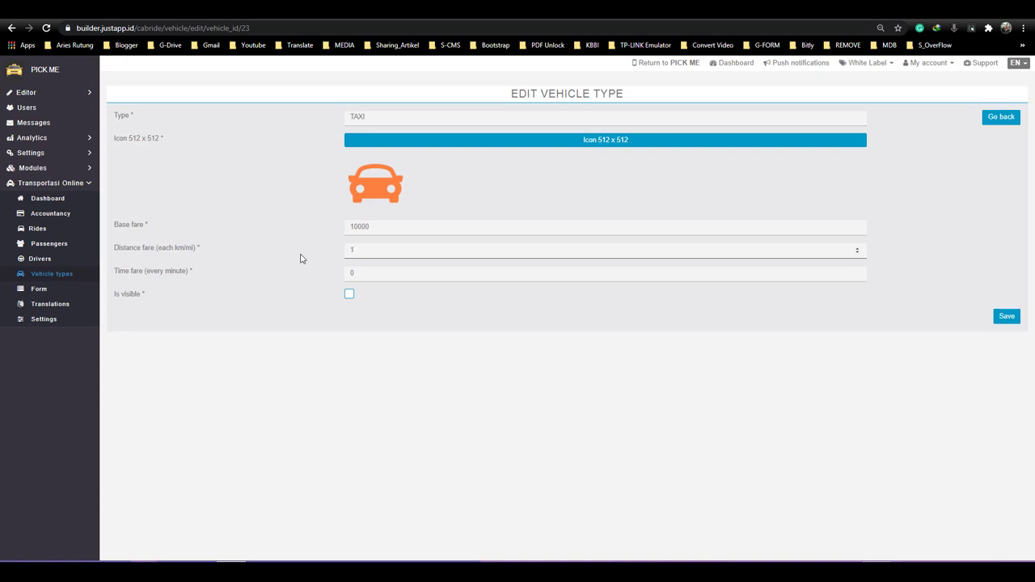
{"action": "key", "text": "Tab"}
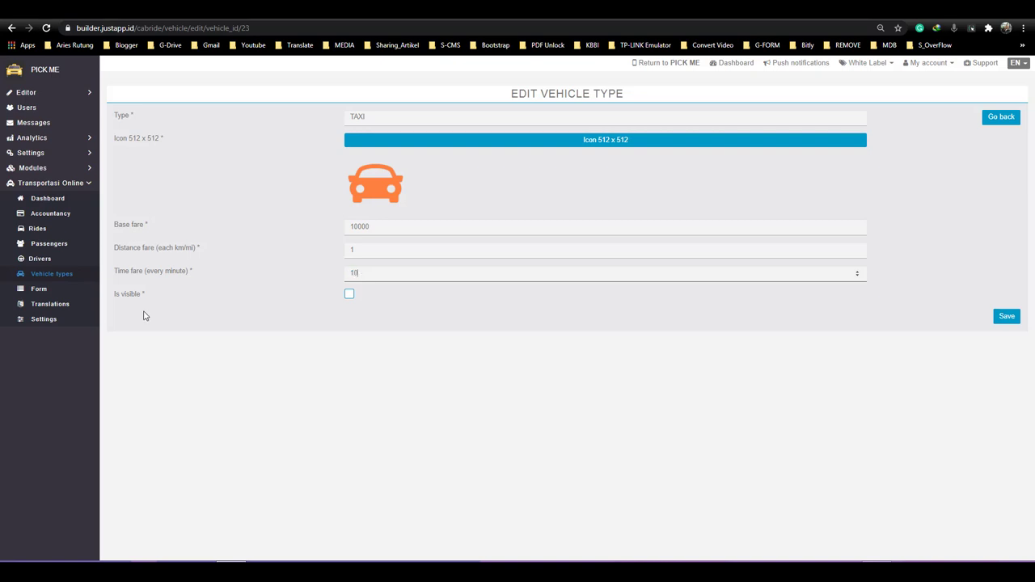
{"action": "left_click", "coordinate": [349, 294]}
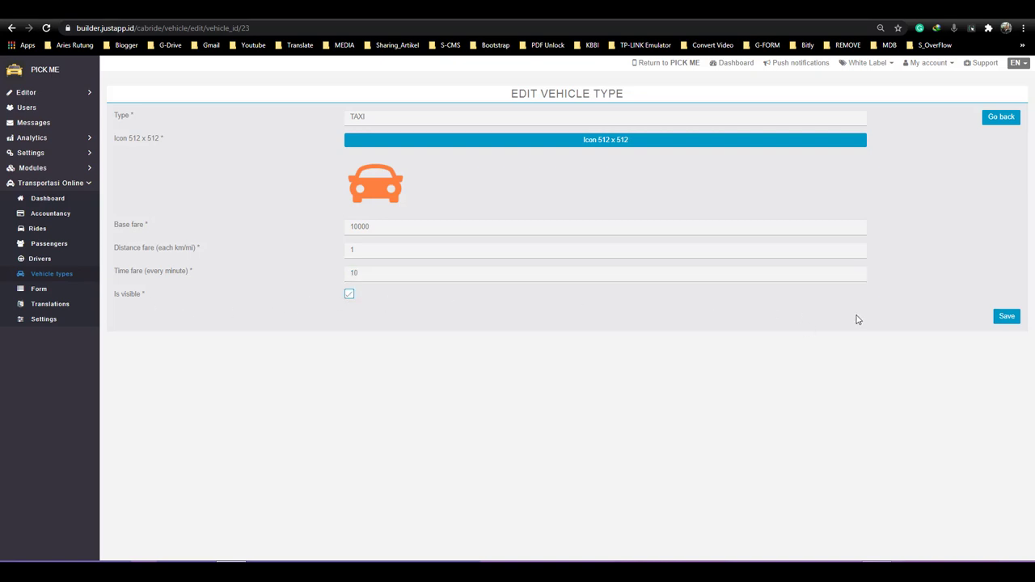
{"action": "left_click", "coordinate": [1006, 316]}
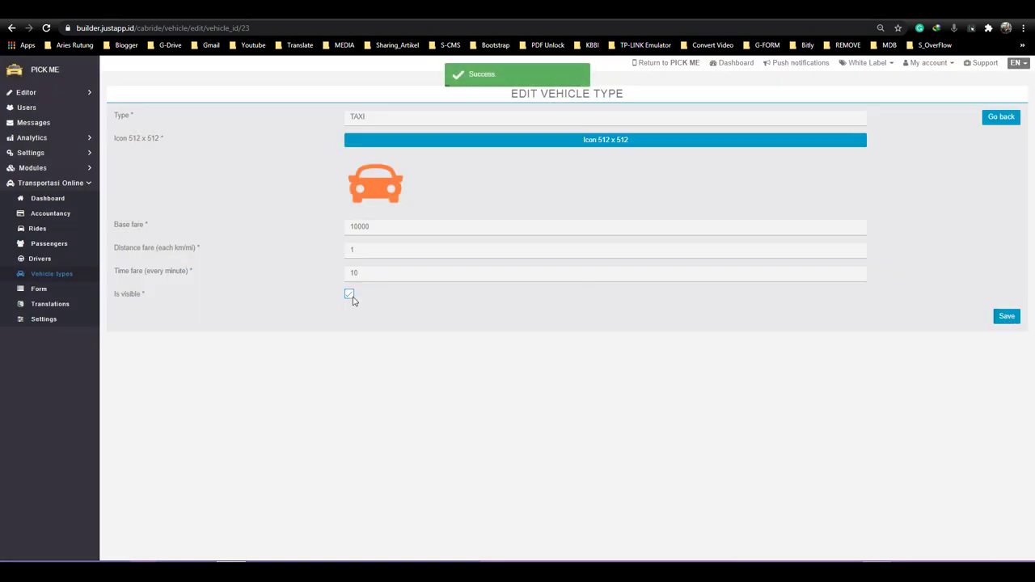
Examine the CabRide translations list for the Indonesian and English locales and its custom text fields
{"action": "left_click", "coordinate": [44, 304]}
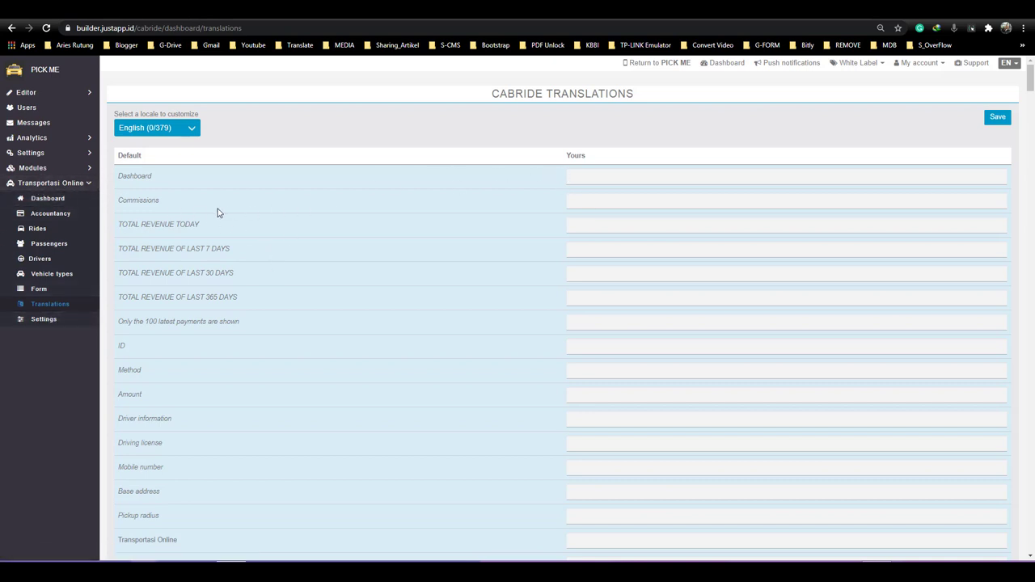
{"action": "left_click", "coordinate": [186, 133]}
{"action": "left_click", "coordinate": [154, 141]}
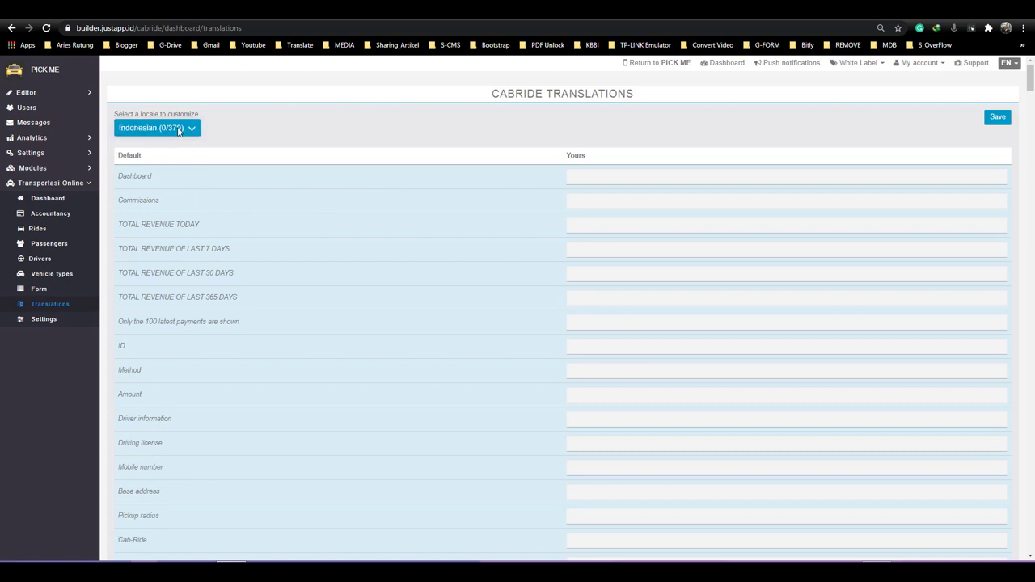
{"action": "left_click", "coordinate": [180, 131]}
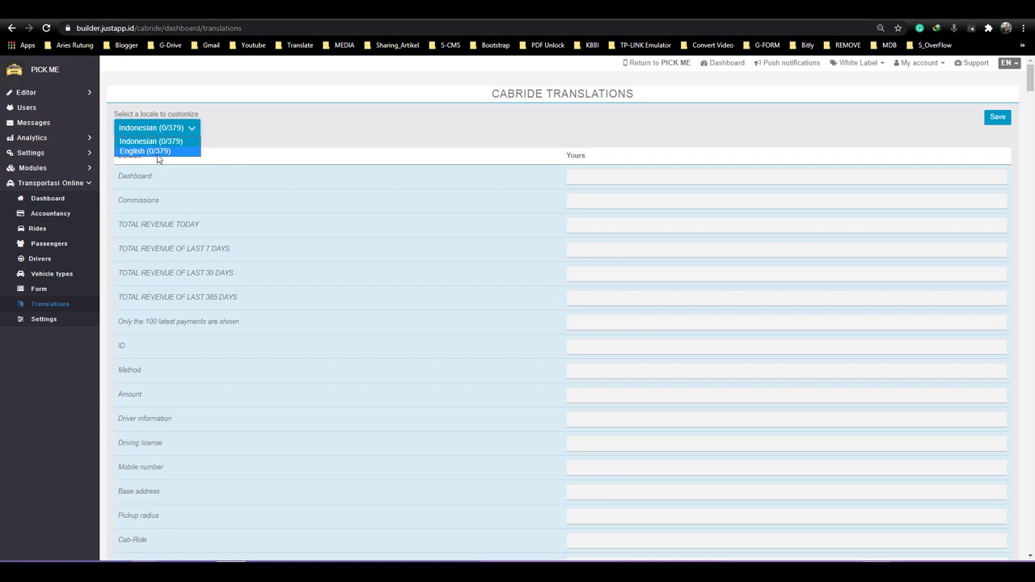
{"action": "left_click", "coordinate": [159, 152]}
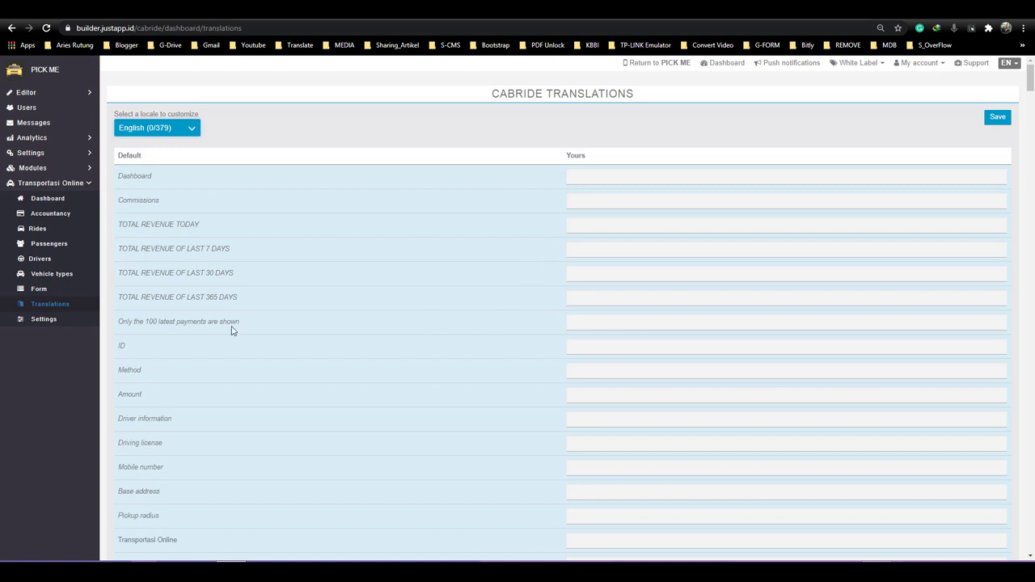
{"action": "left_click", "coordinate": [581, 346]}
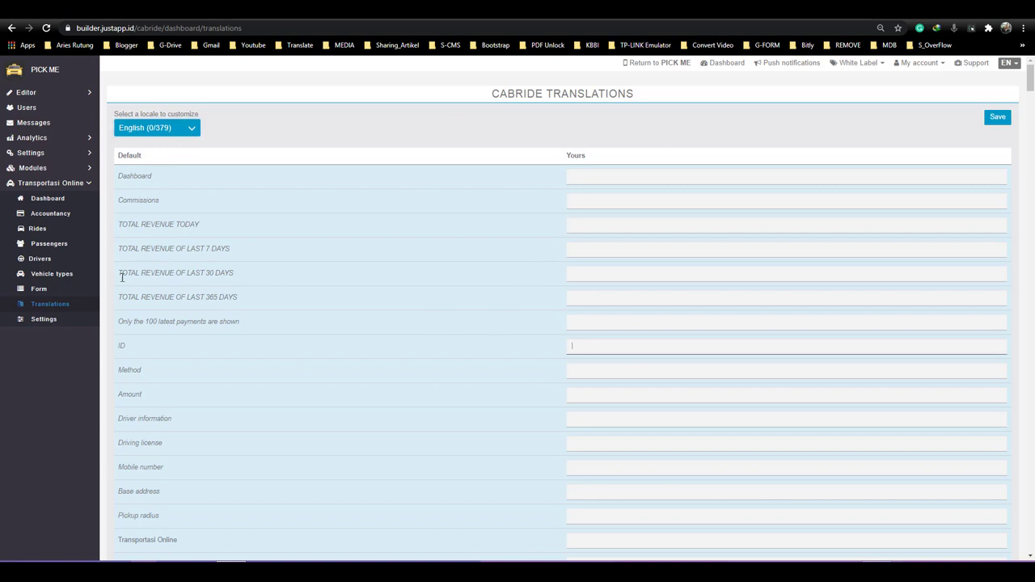
Add a required Text field labelled Nama Lengkap to the Transportasi Online form and save it
{"action": "left_click", "coordinate": [39, 295]}
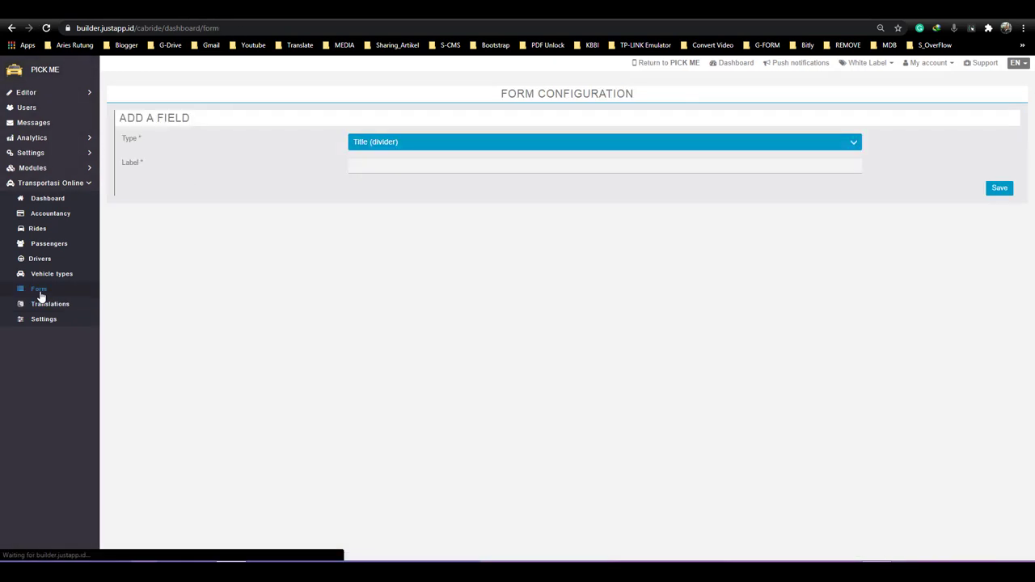
{"action": "left_click", "coordinate": [398, 143]}
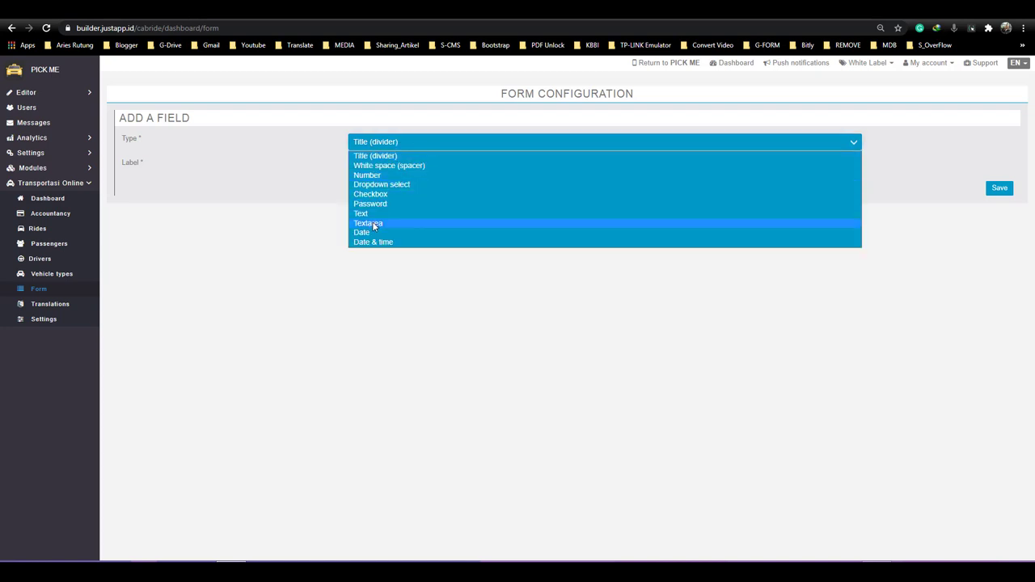
{"action": "left_click", "coordinate": [372, 215]}
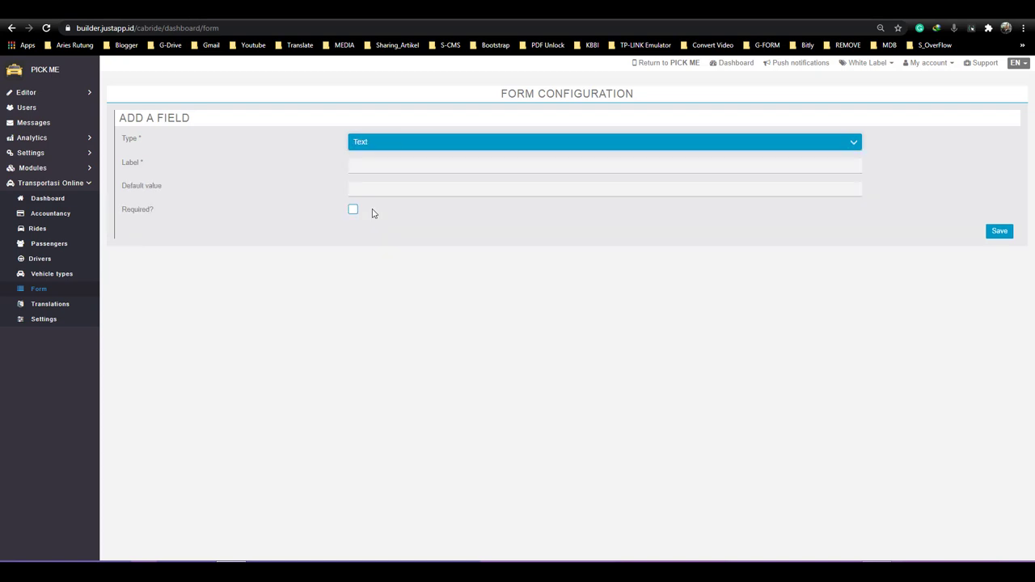
{"action": "left_click", "coordinate": [361, 167]}
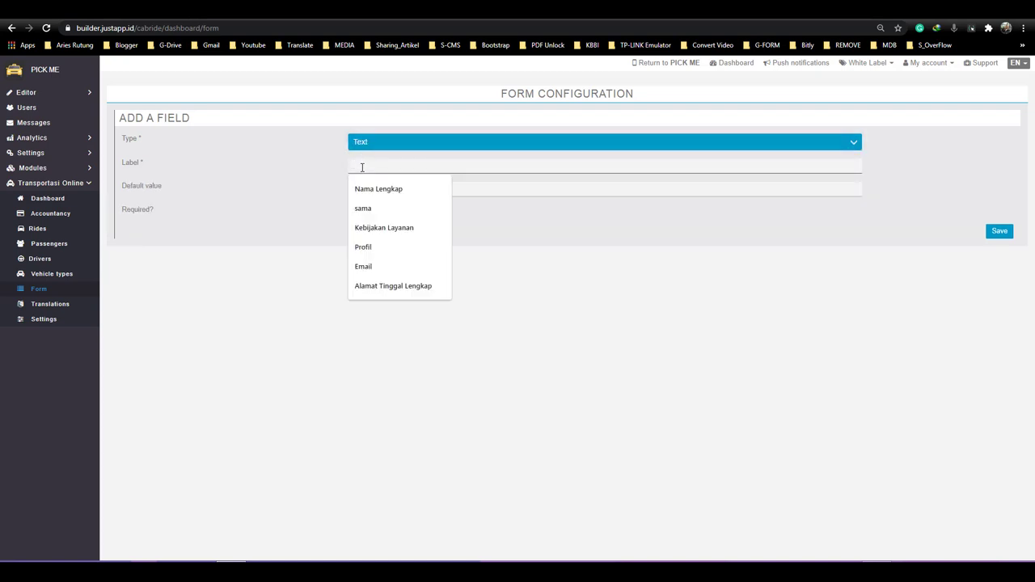
{"action": "type", "text": "nama"}
{"action": "left_click", "coordinate": [377, 187]}
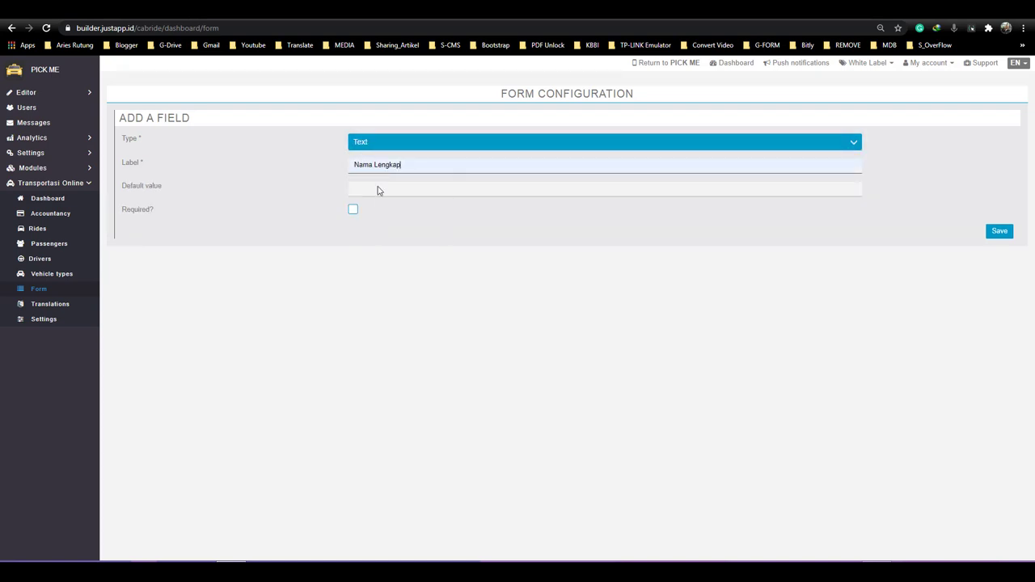
{"action": "left_click", "coordinate": [352, 212]}
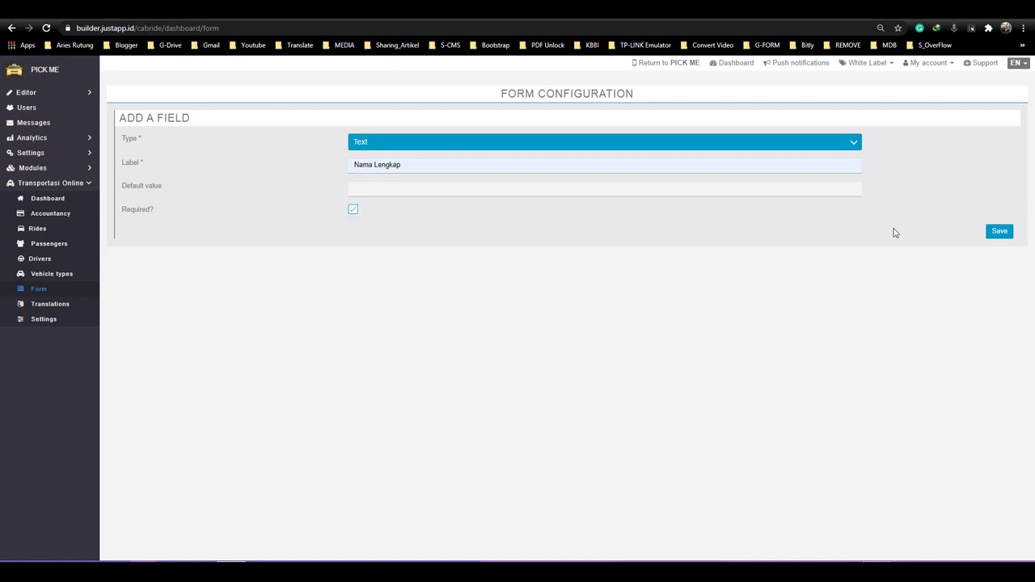
{"action": "left_click", "coordinate": [999, 231]}
Start a new form field of type Dropdown select and label it Jenis Kelamin
{"action": "left_click", "coordinate": [392, 144]}
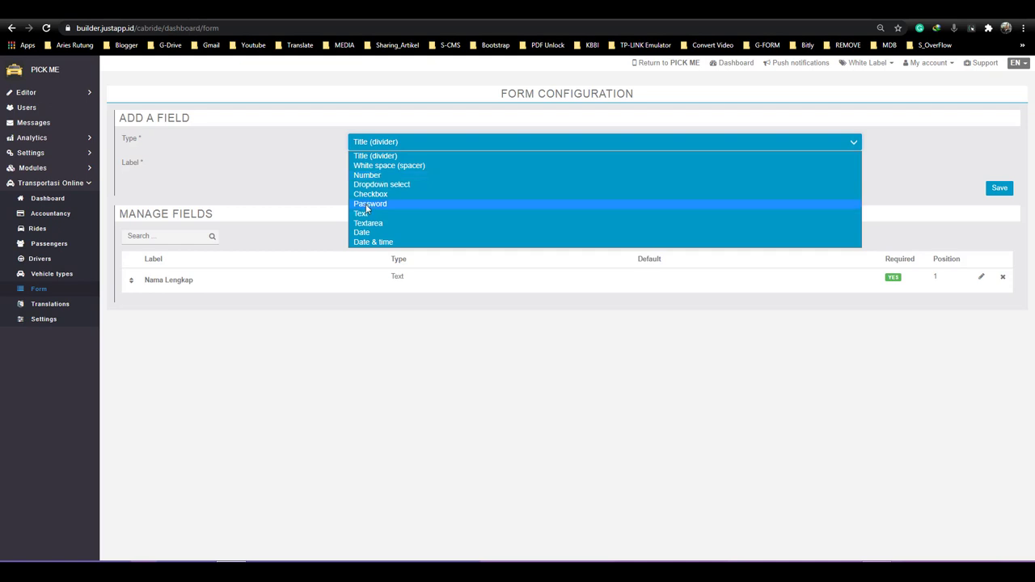
{"action": "key", "text": "Escape"}
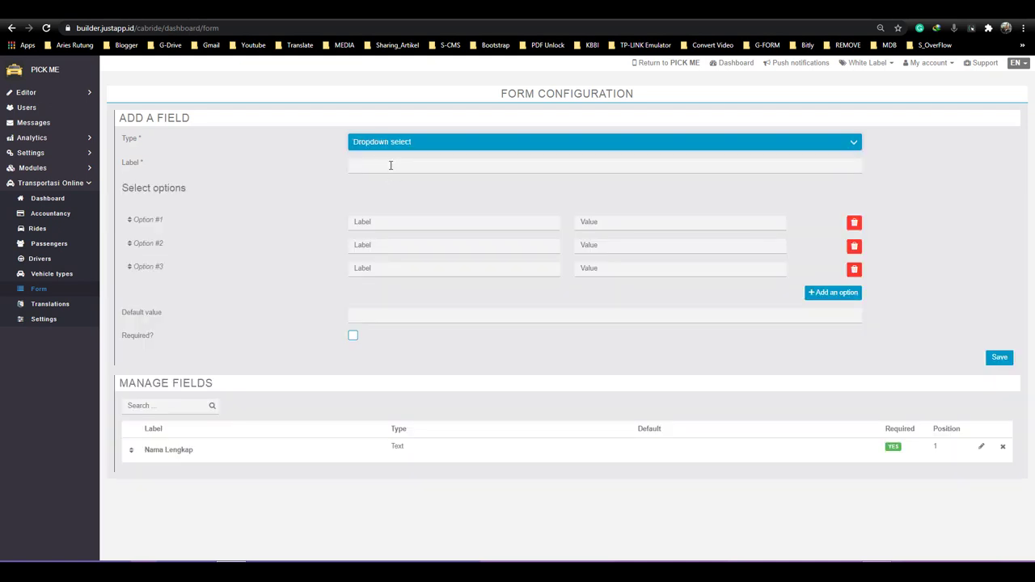
{"action": "left_click", "coordinate": [392, 165]}
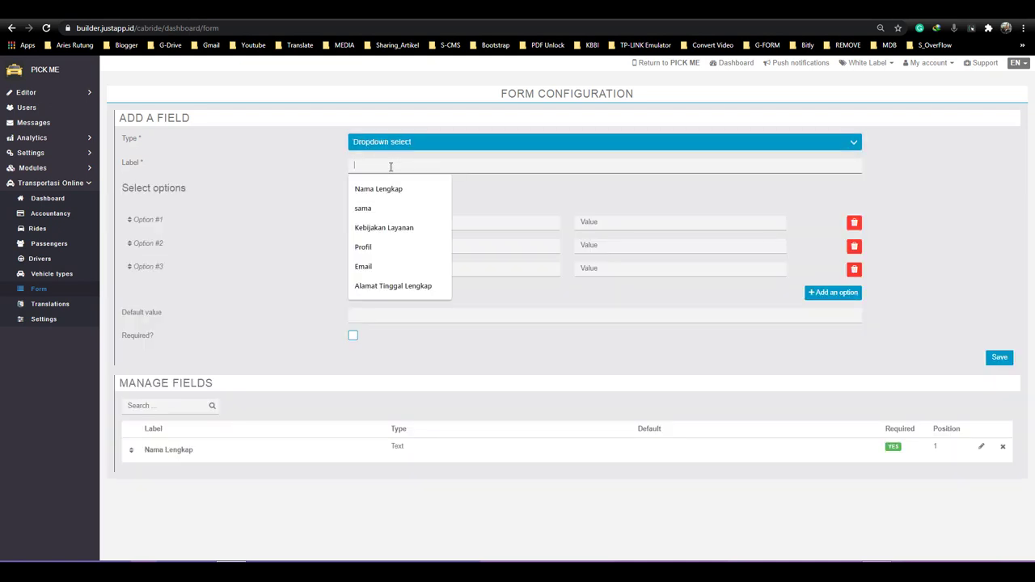
{"action": "type", "text": "Jwn"}
{"action": "key", "text": "BackSpace"}
{"action": "key", "text": "BackSpace"}
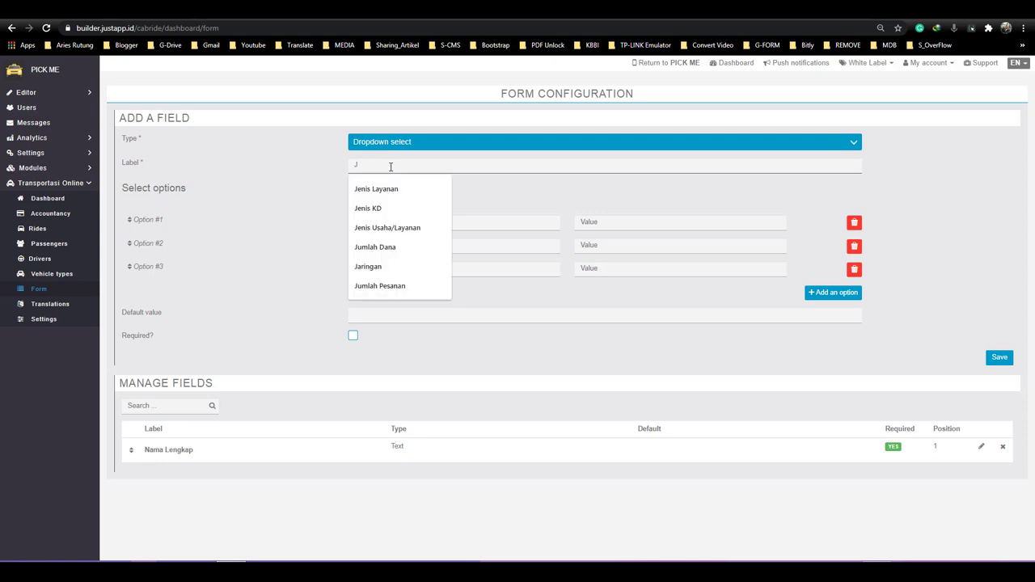
{"action": "type", "text": "enis Kelamin"}
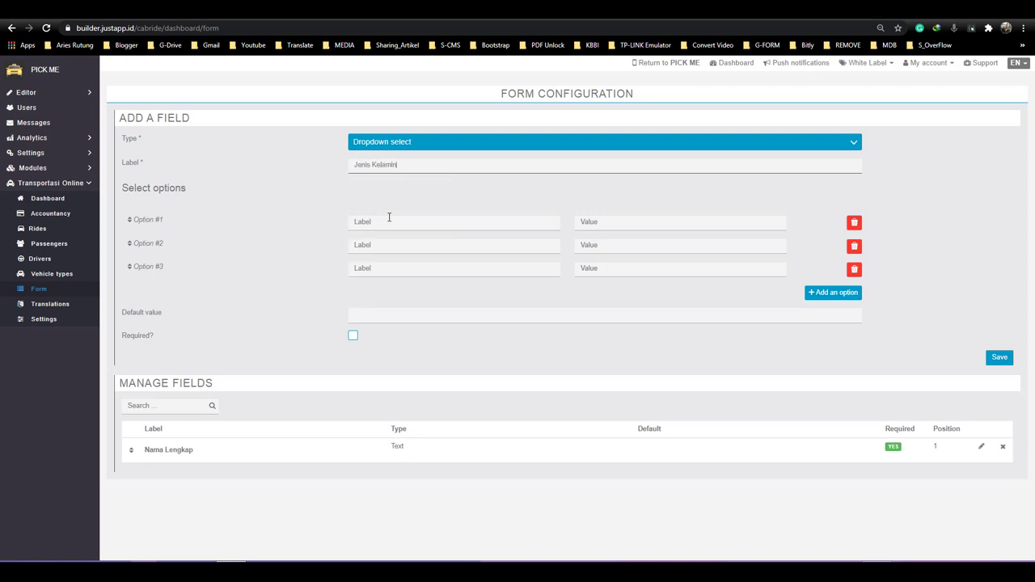
Fill in the dropdown's first two options as Laki-laki with value 01 and Perempuan with value 02
{"action": "left_click", "coordinate": [389, 217]}
{"action": "type", "text": "Laki"}
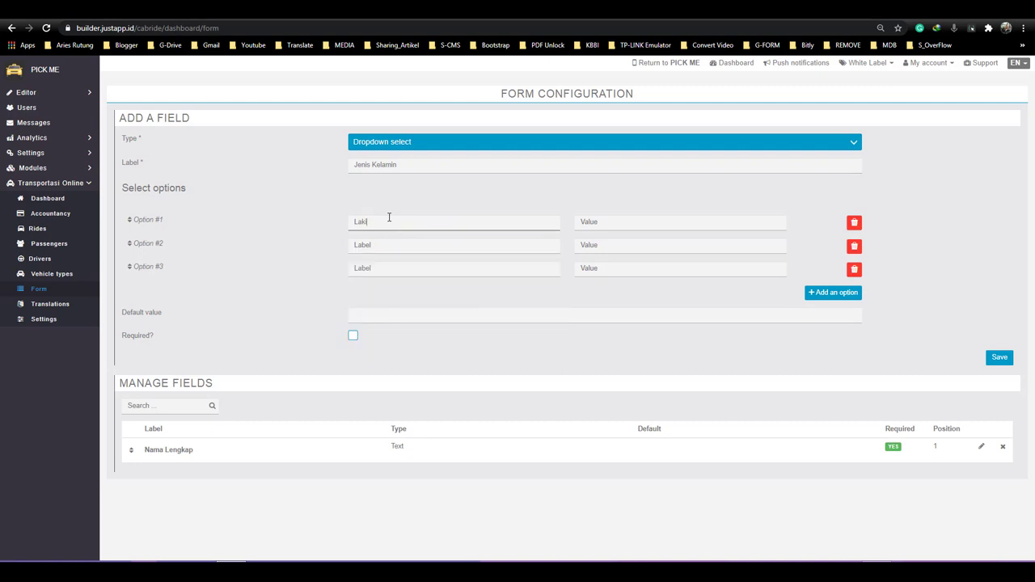
{"action": "type", "text": "-laki"}
{"action": "key", "text": "Tab"}
{"action": "type", "text": "01"}
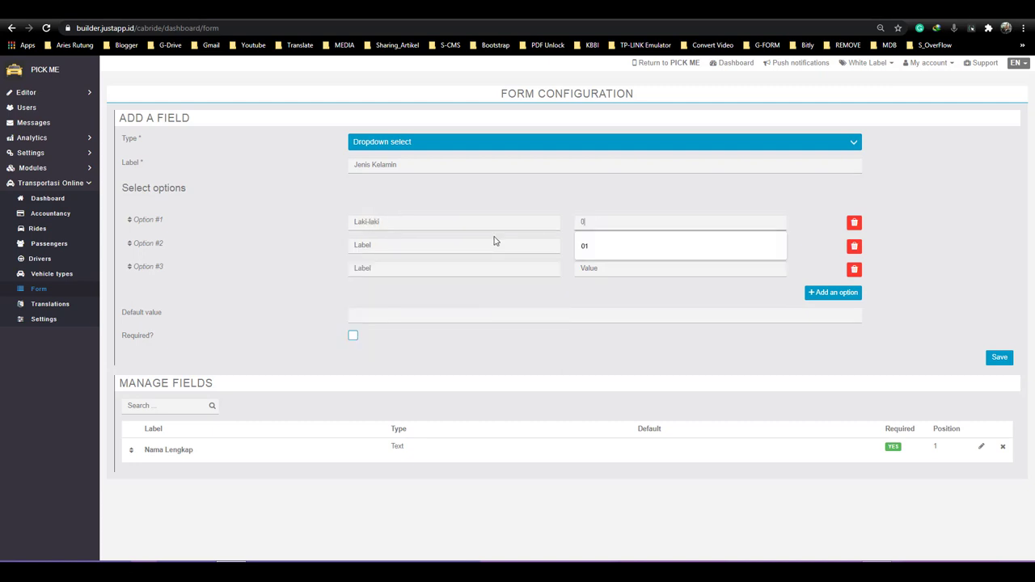
{"action": "left_click", "coordinate": [386, 242]}
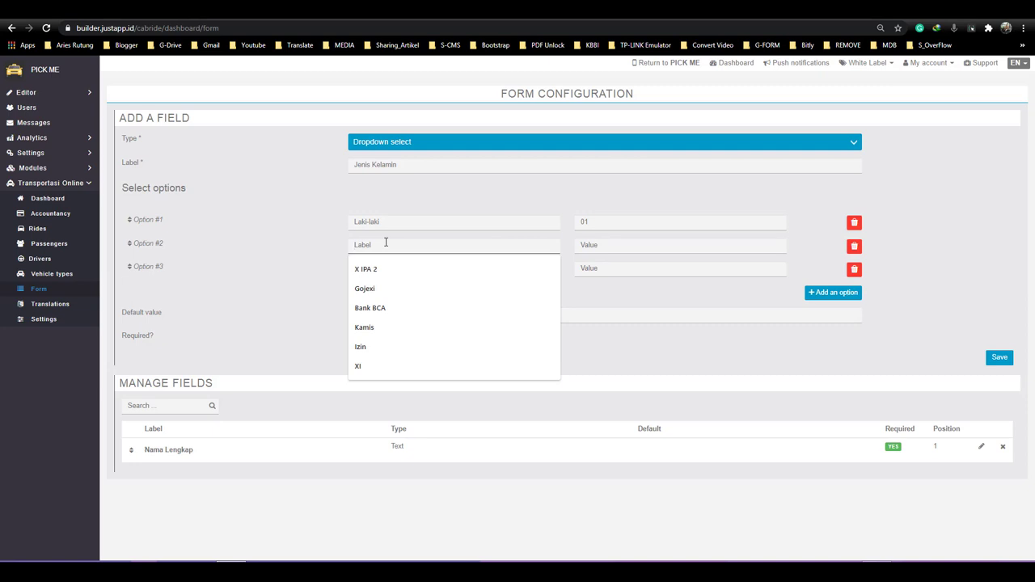
{"action": "type", "text": "Perempuan"}
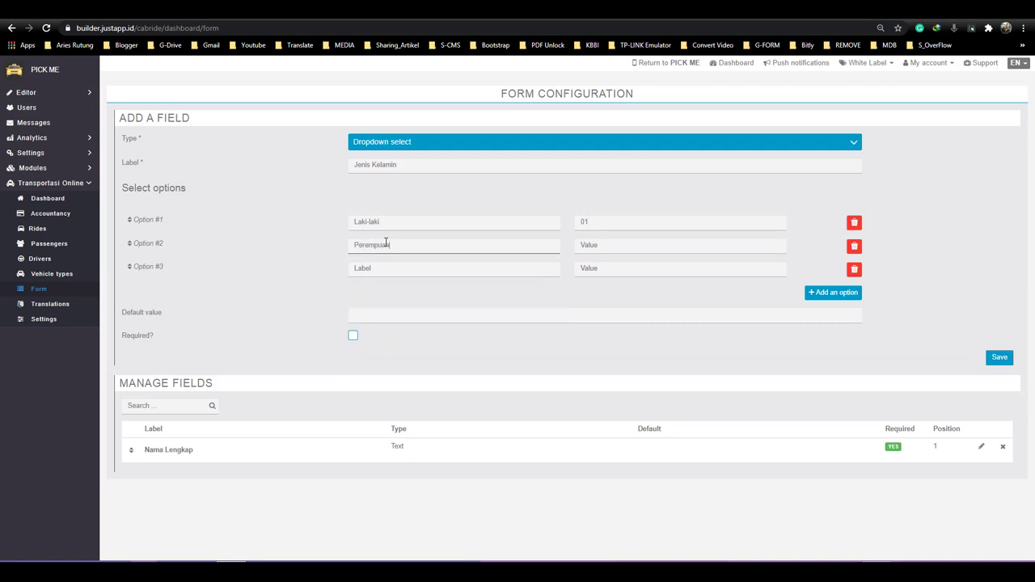
{"action": "left_click", "coordinate": [587, 250]}
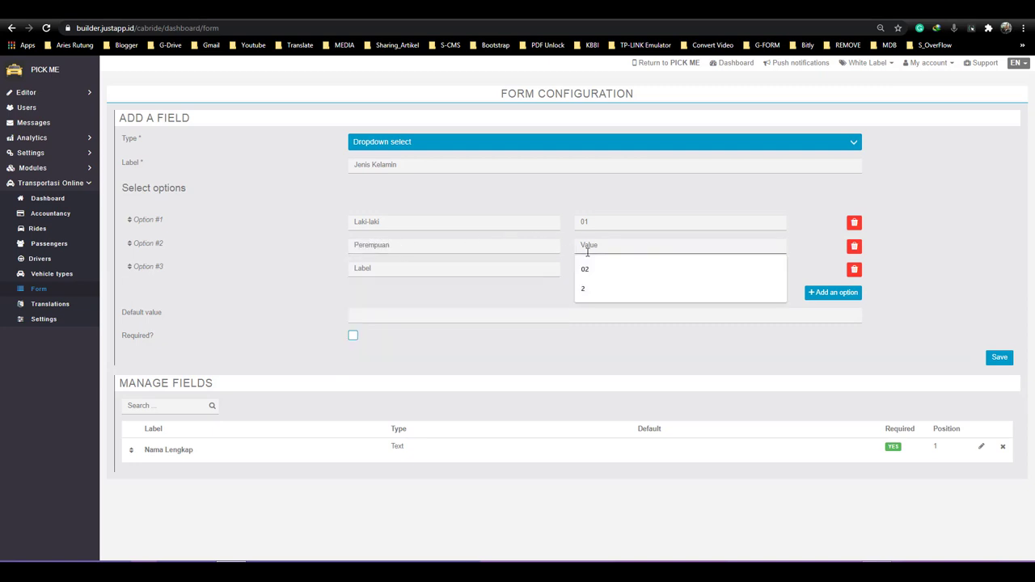
{"action": "type", "text": "02"}
{"action": "left_click", "coordinate": [384, 274]}
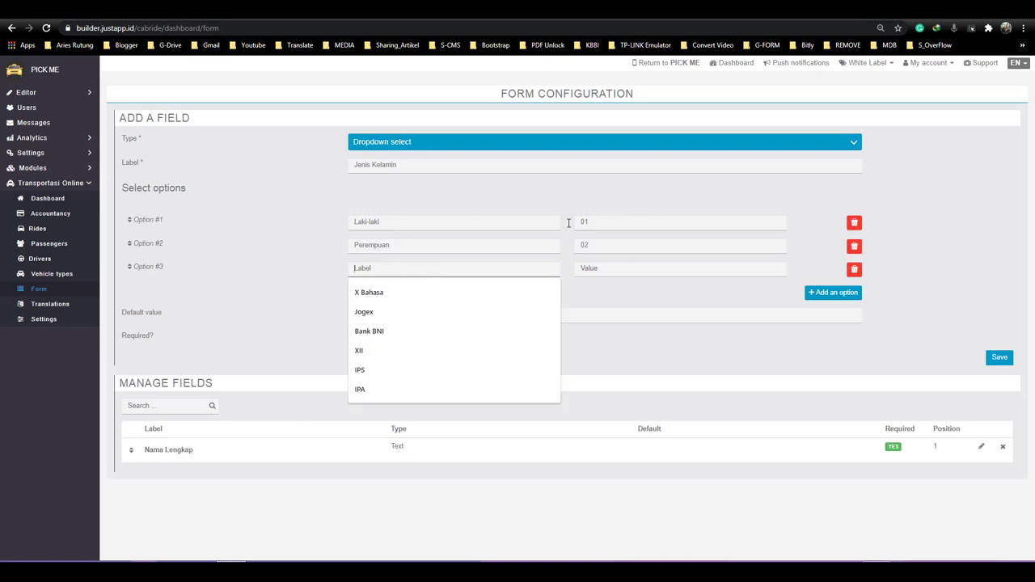
Remove the empty third option from the Jenis Kelamin dropdown, mark the field as required and save it
{"action": "left_click", "coordinate": [854, 269]}
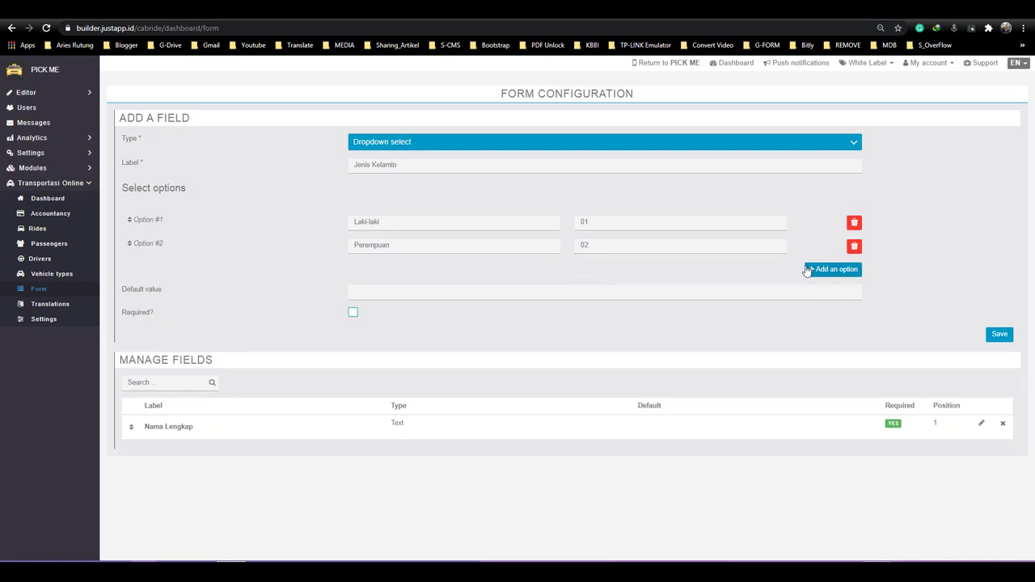
{"action": "left_click", "coordinate": [353, 314]}
{"action": "left_click", "coordinate": [999, 336]}
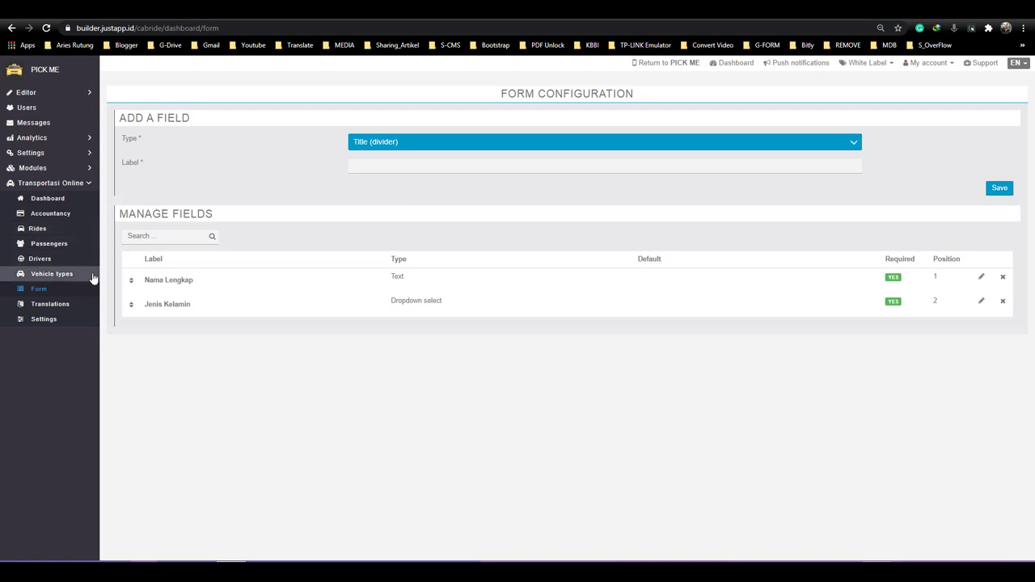
Review the Transportasi Online drivers, passengers, rides, accountancy, dashboard and vehicle types pages, including the blank form for creating a vehicle type
{"action": "left_click", "coordinate": [70, 262]}
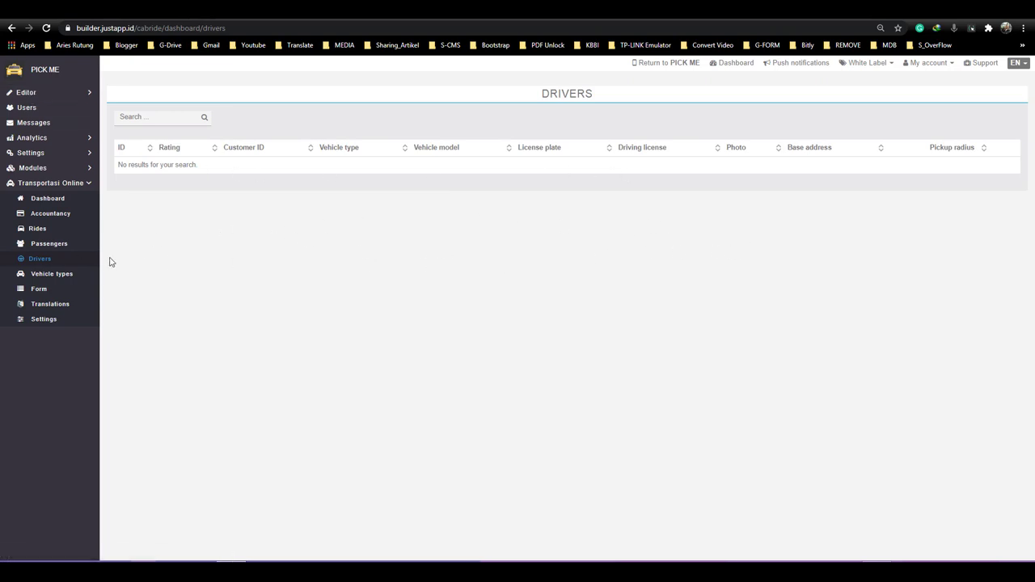
{"action": "left_click", "coordinate": [64, 249]}
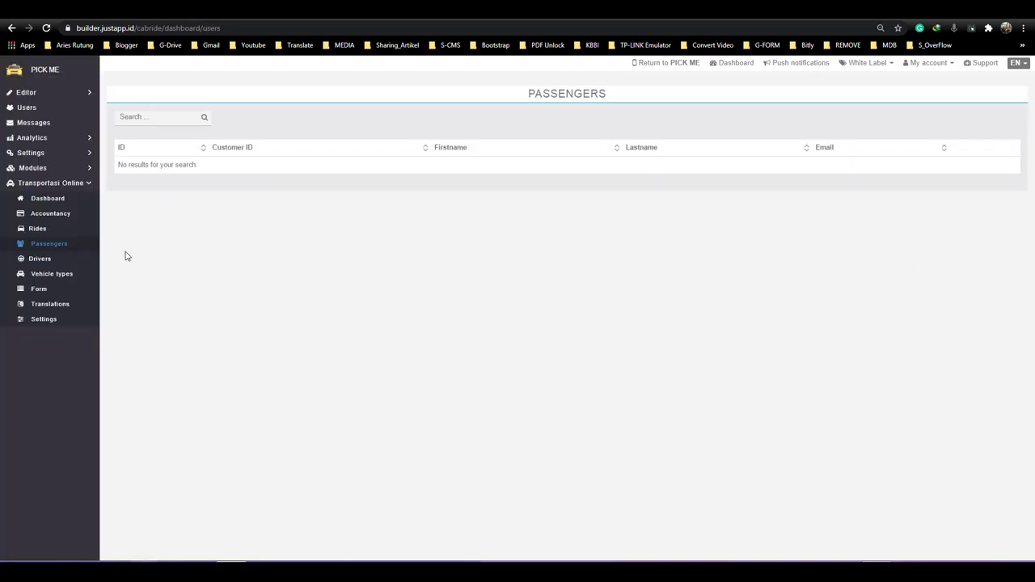
{"action": "left_click", "coordinate": [48, 232]}
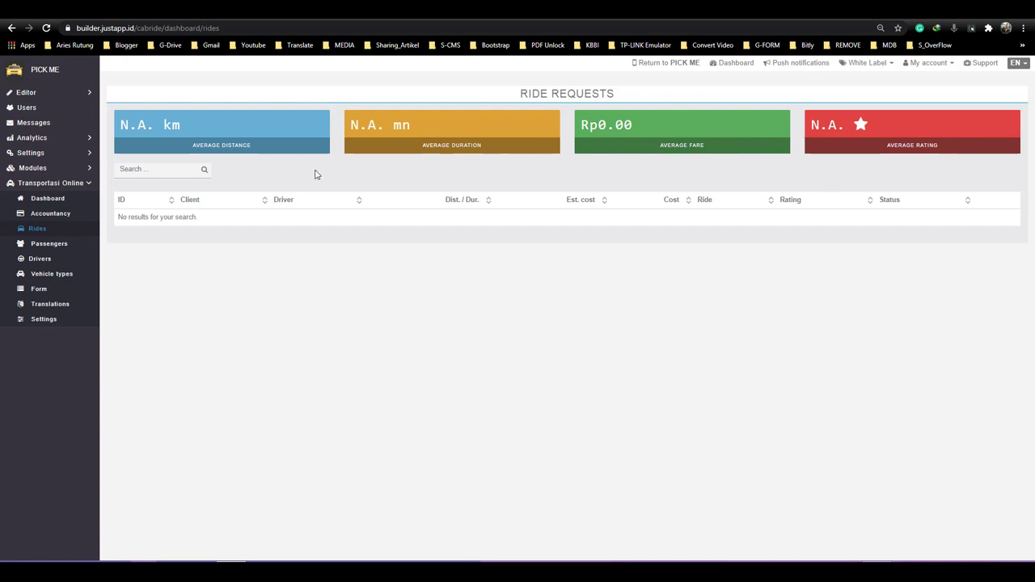
{"action": "left_click", "coordinate": [77, 217]}
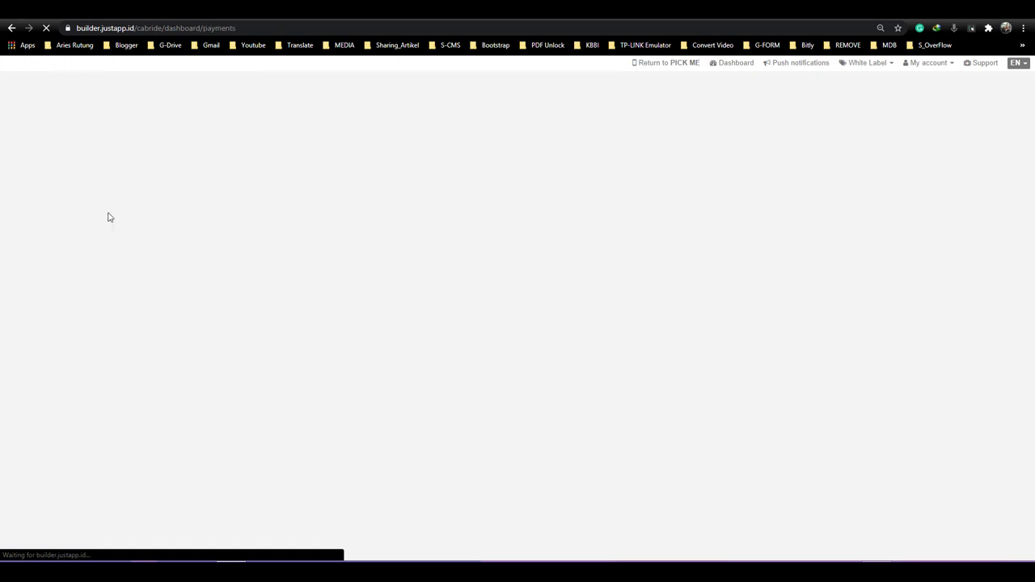
{"action": "scroll", "coordinate": [235, 301], "scroll_direction": "down", "scroll_amount": 3}
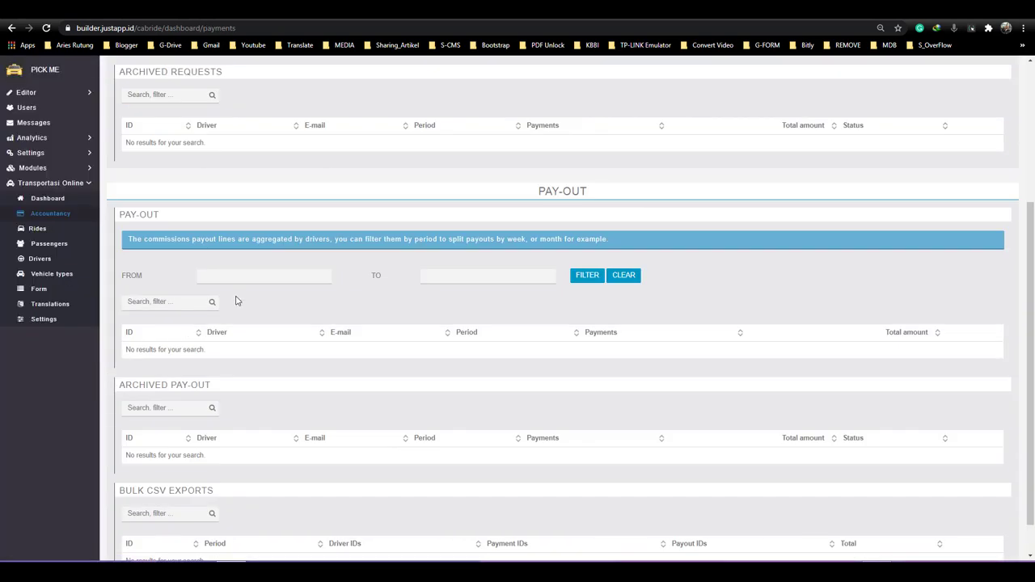
{"action": "scroll", "coordinate": [457, 201], "scroll_direction": "up", "scroll_amount": 3}
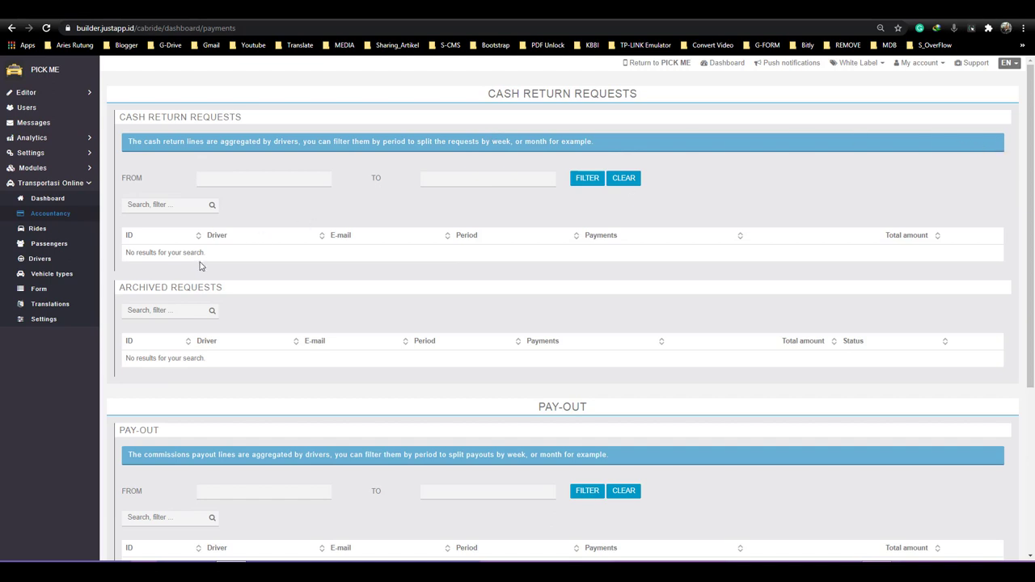
{"action": "left_click", "coordinate": [46, 199]}
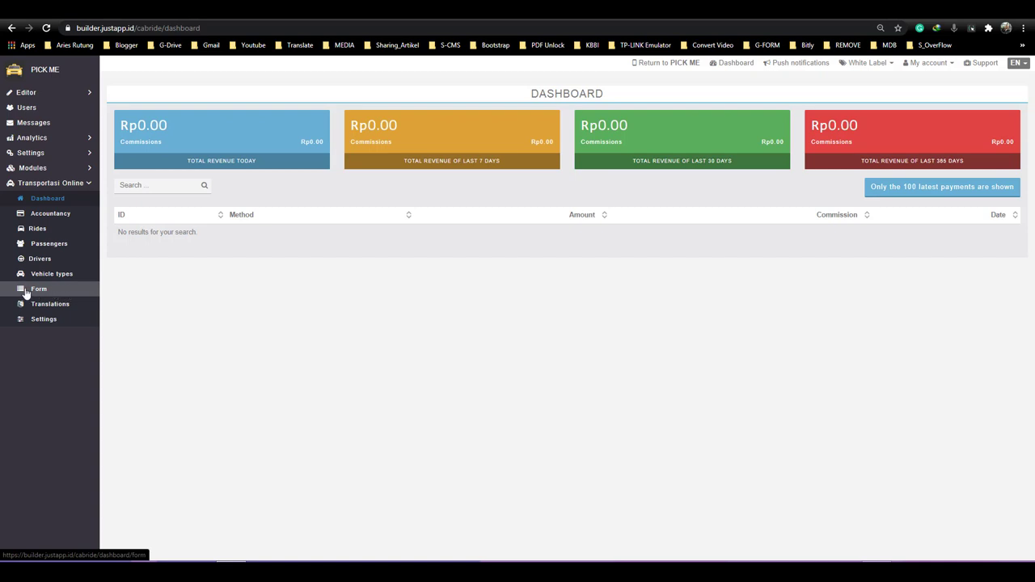
{"action": "left_click", "coordinate": [74, 280]}
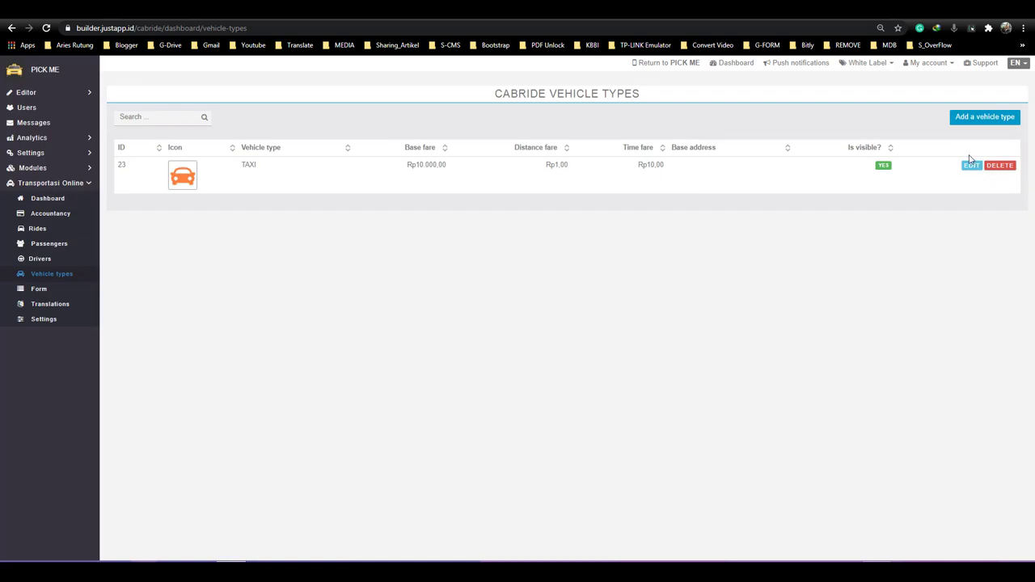
{"action": "left_click", "coordinate": [996, 120]}
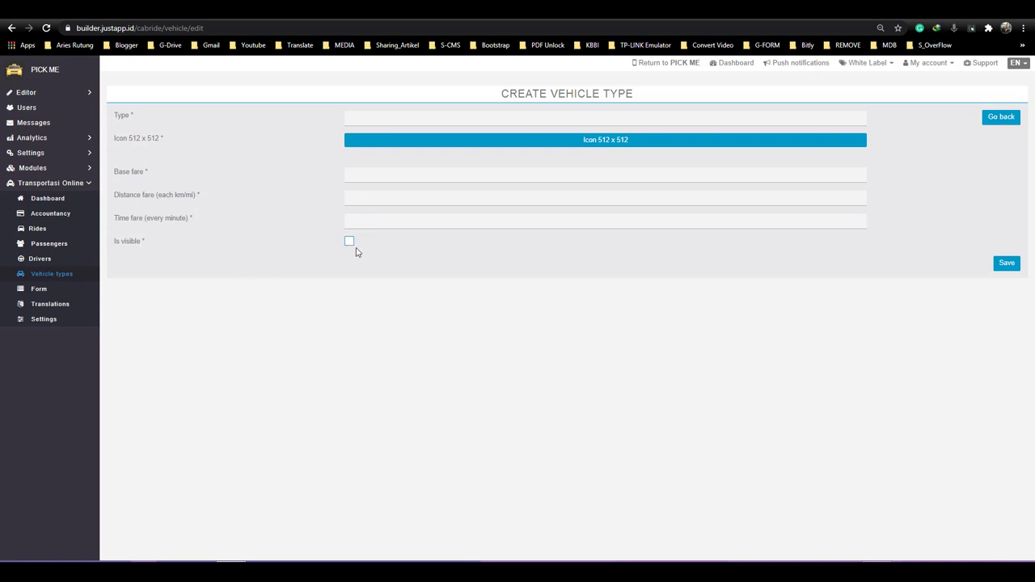
{"action": "left_click", "coordinate": [1002, 118]}
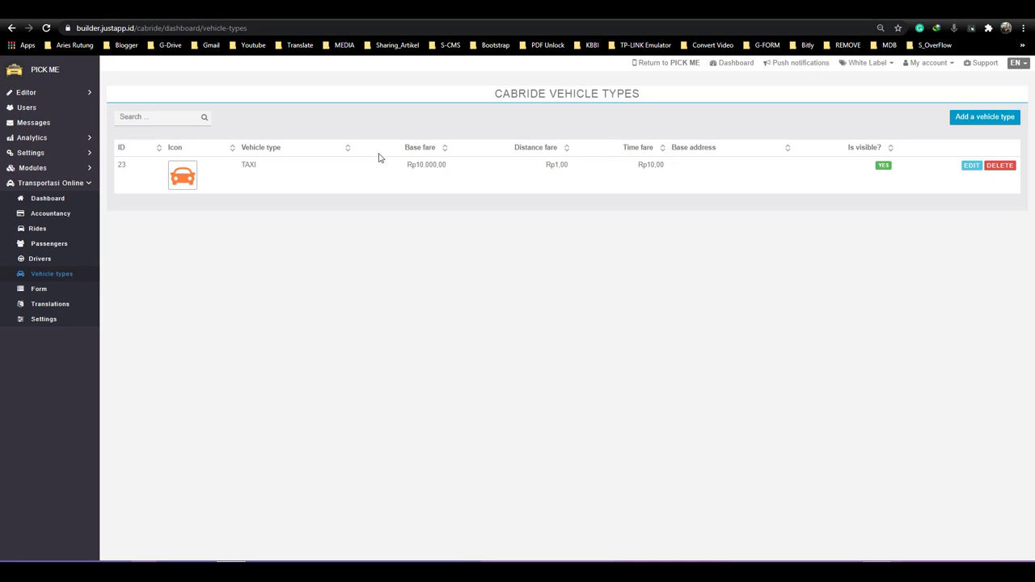
Open the app's Features editor and check the page menu in the phone preview
{"action": "left_click", "coordinate": [71, 95]}
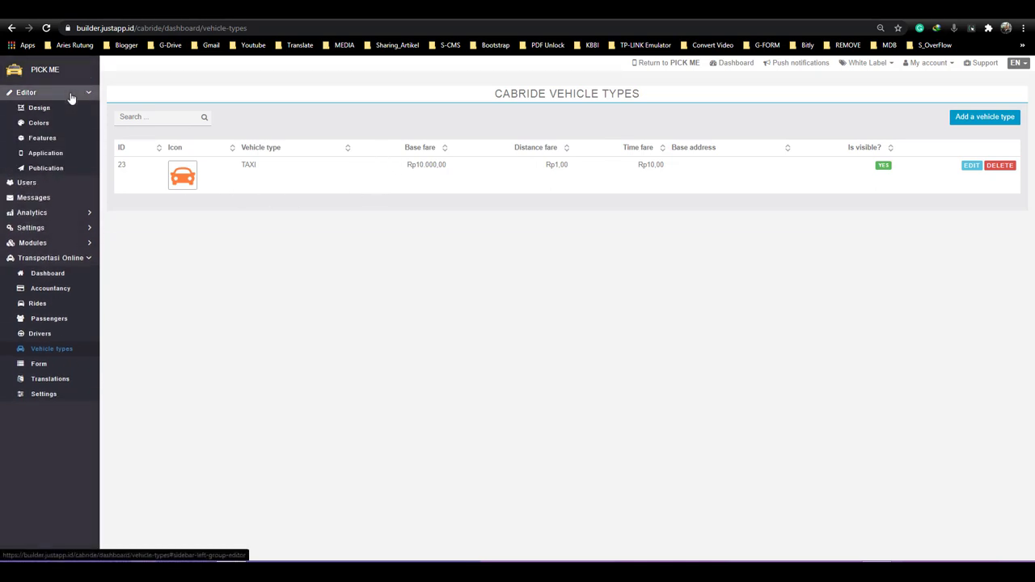
{"action": "left_click", "coordinate": [54, 144]}
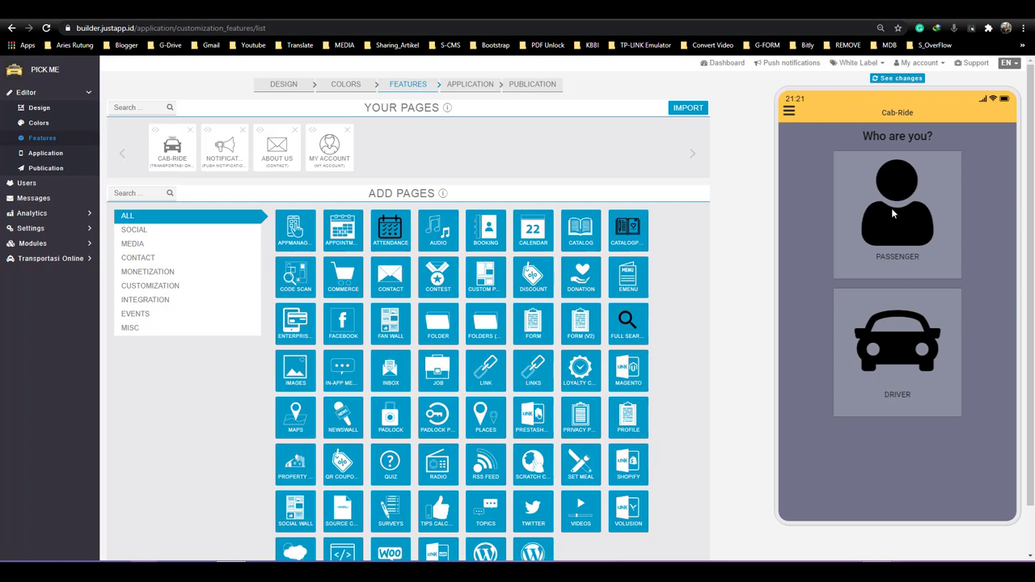
{"action": "left_click", "coordinate": [790, 115]}
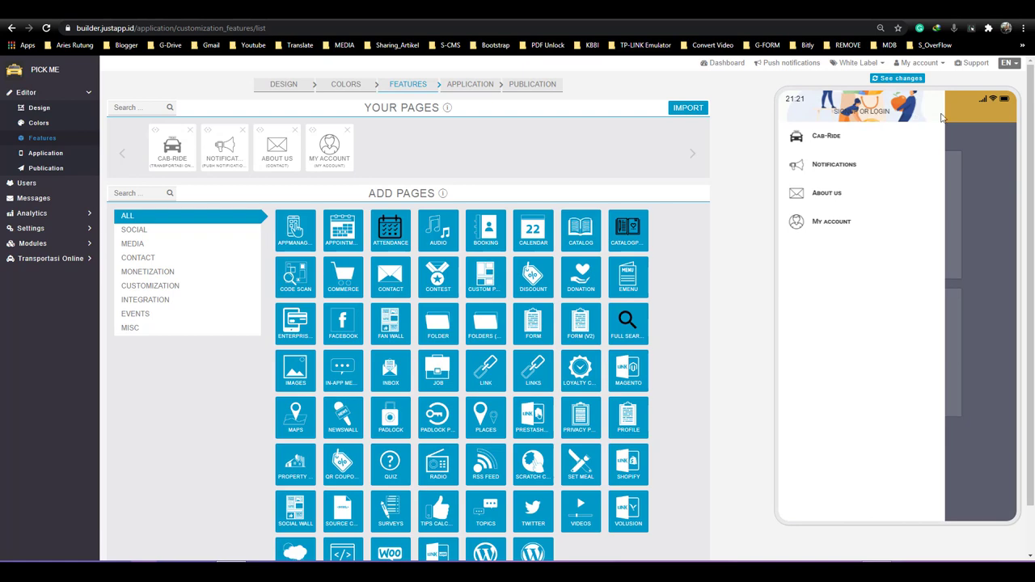
{"action": "left_click", "coordinate": [972, 128]}
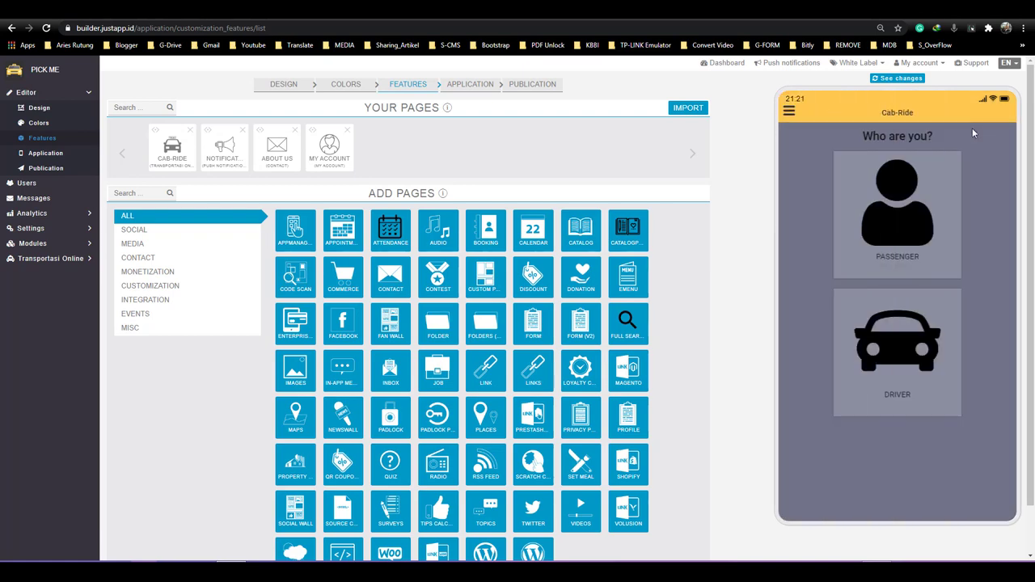
Enter Cab-Ride as a passenger in the phone preview, register a new account and save its login in the browser
{"action": "left_click", "coordinate": [891, 259]}
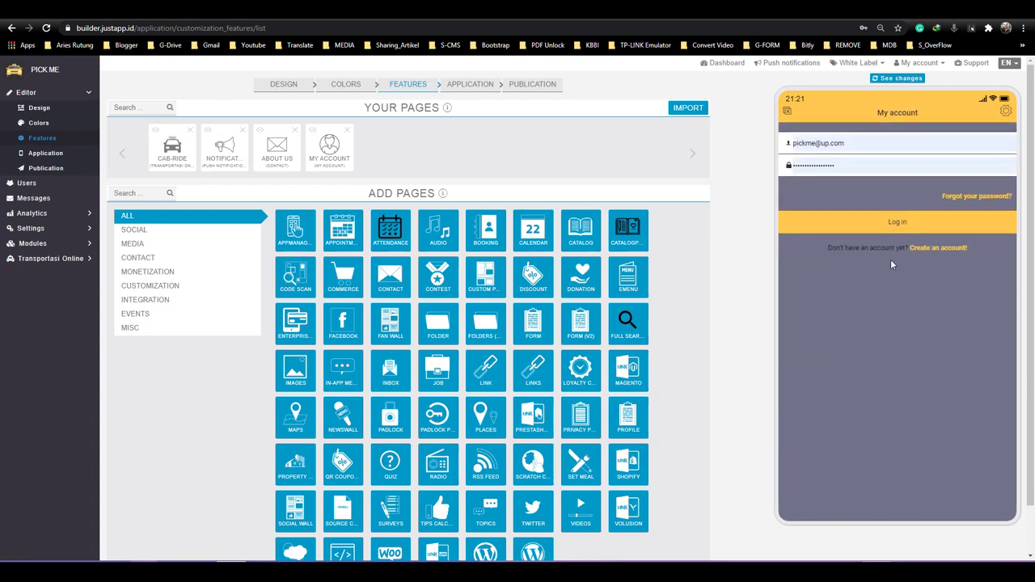
{"action": "left_click", "coordinate": [933, 249]}
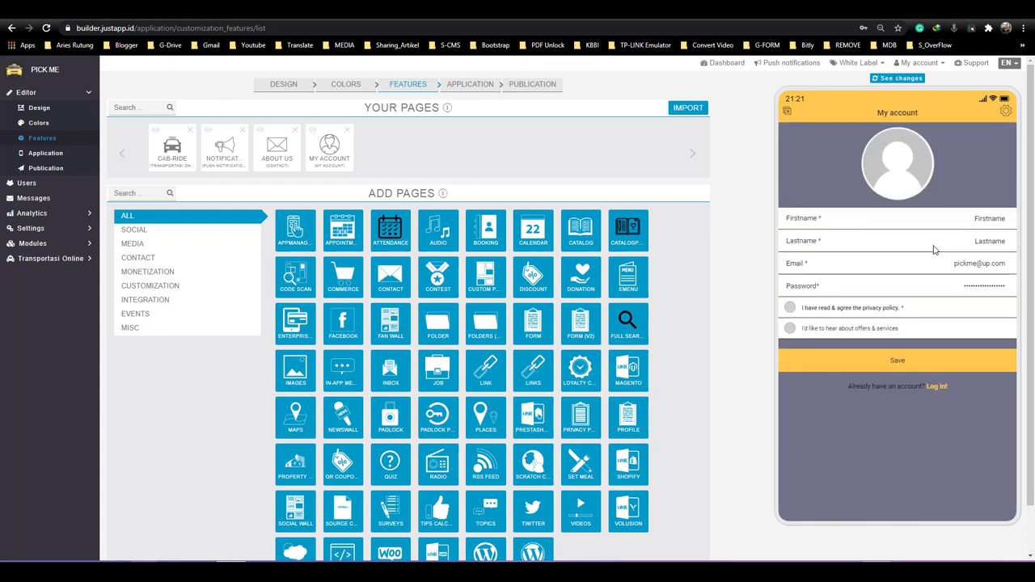
{"action": "left_click", "coordinate": [921, 360]}
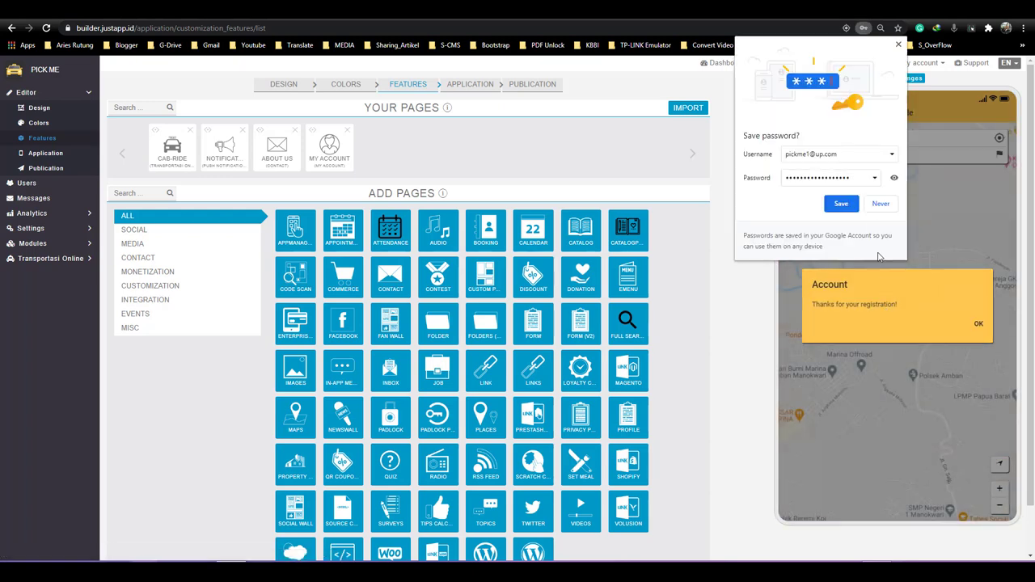
{"action": "left_click", "coordinate": [841, 203]}
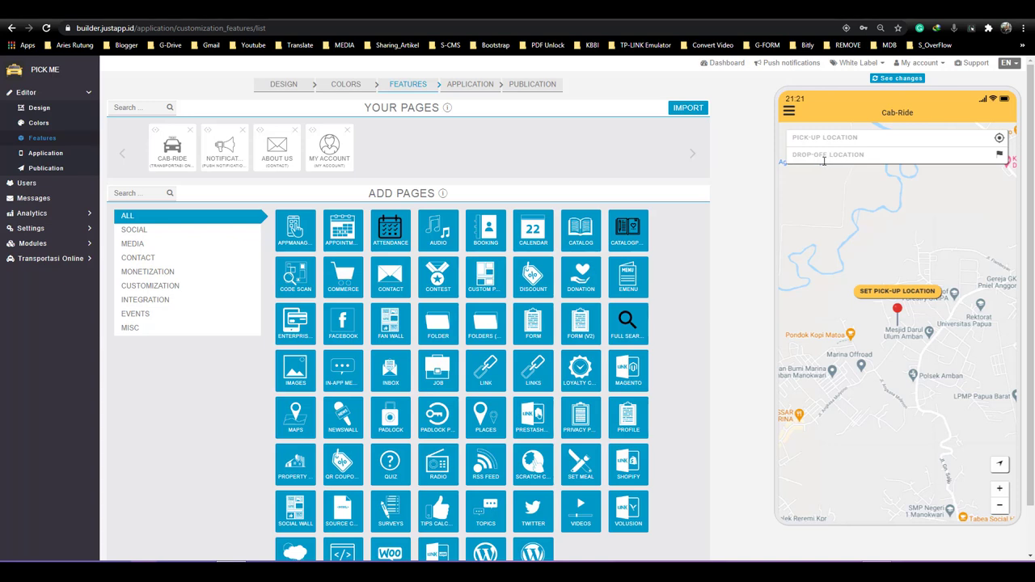
Check the site's location access in the browser and expand the builder's Settings section
{"action": "left_click", "coordinate": [846, 29]}
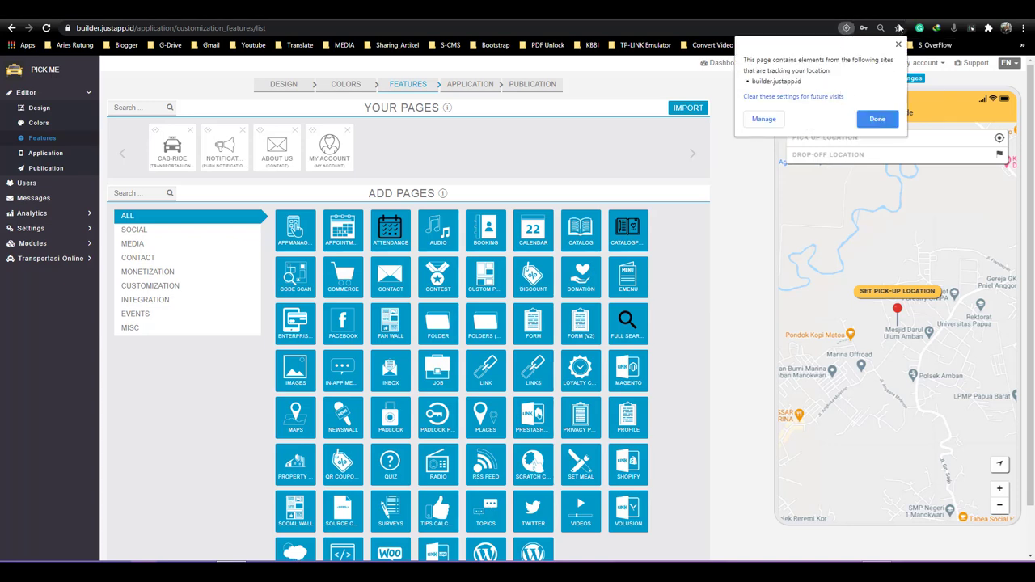
{"action": "left_click", "coordinate": [898, 45]}
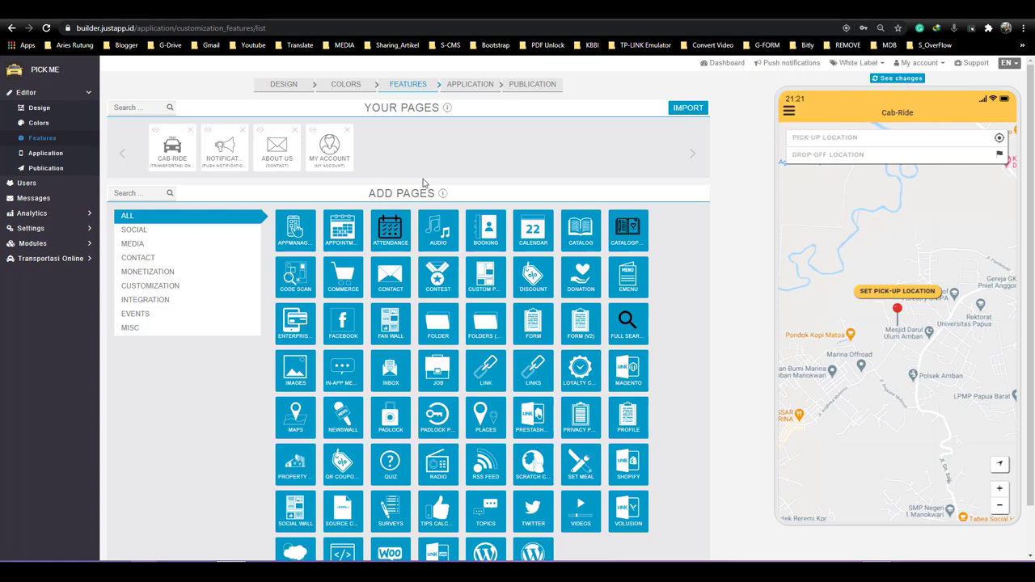
{"action": "left_click", "coordinate": [69, 228]}
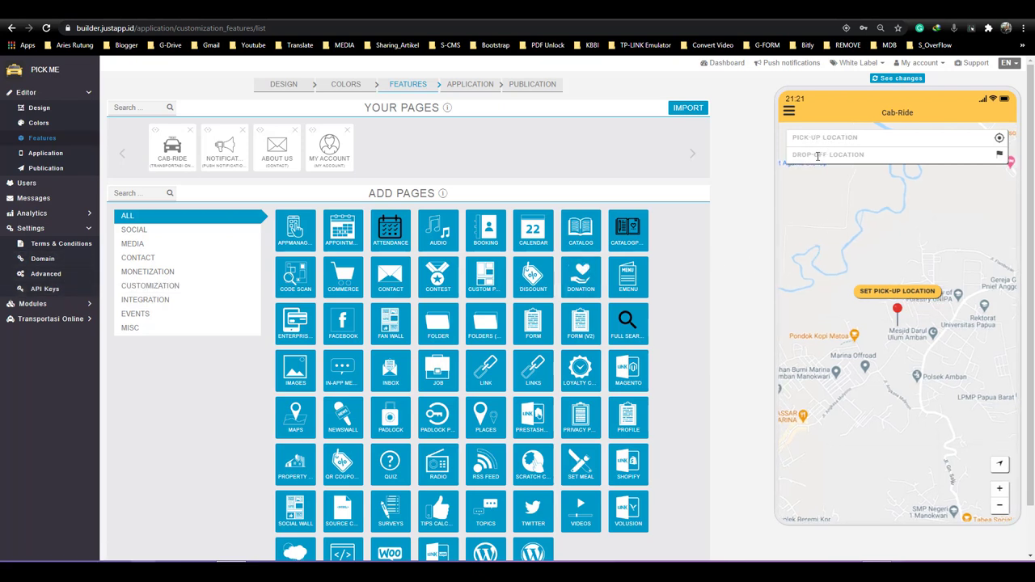
Set the ride's pick-up point near Coto Makassar Marina and its drop-off point near Pondok Kopi Matoa on the preview map
{"action": "left_click_drag", "start_coordinate": [856, 253], "coordinate": [814, 321]}
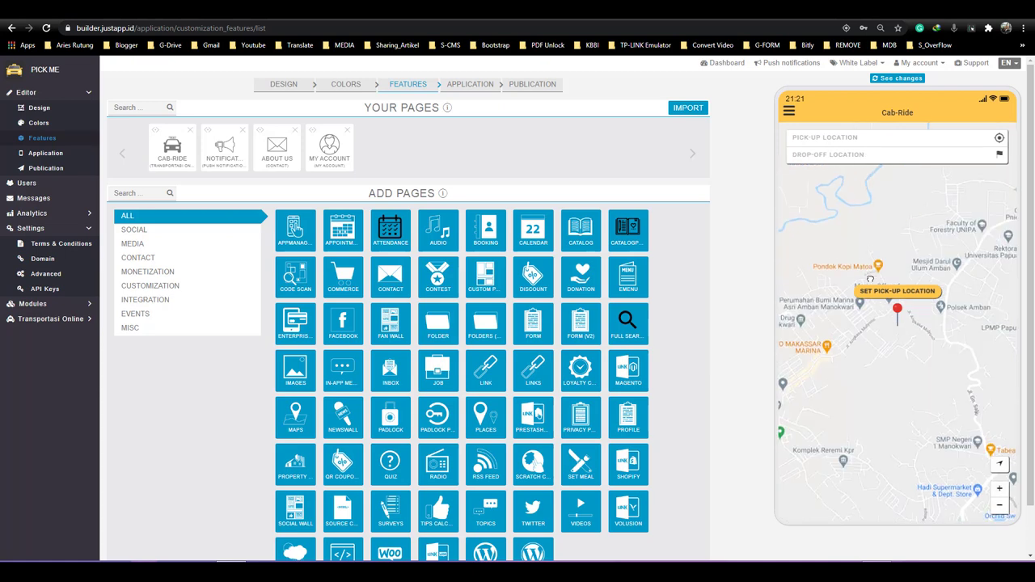
{"action": "left_click_drag", "start_coordinate": [834, 361], "coordinate": [886, 338]}
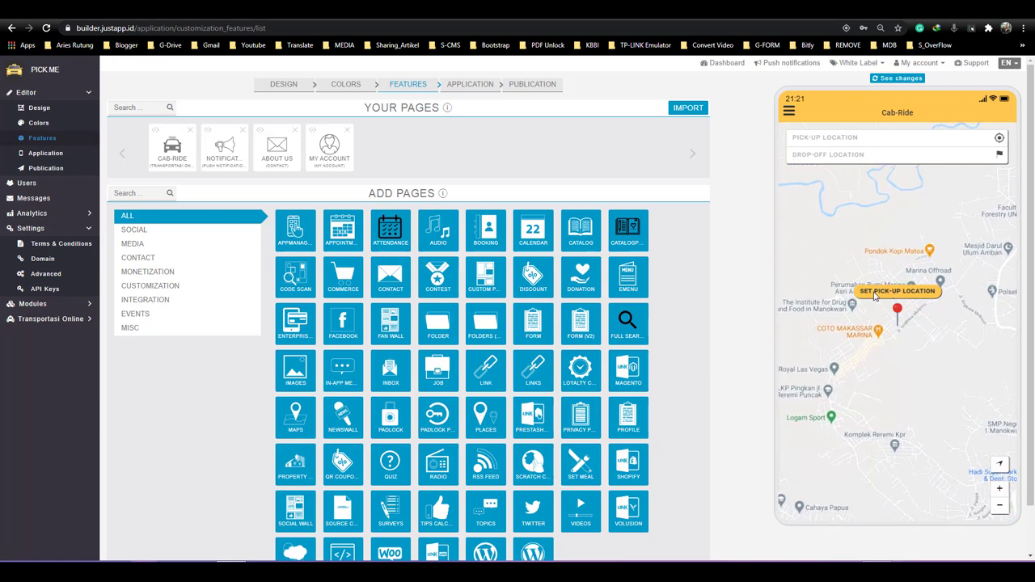
{"action": "left_click", "coordinate": [887, 296]}
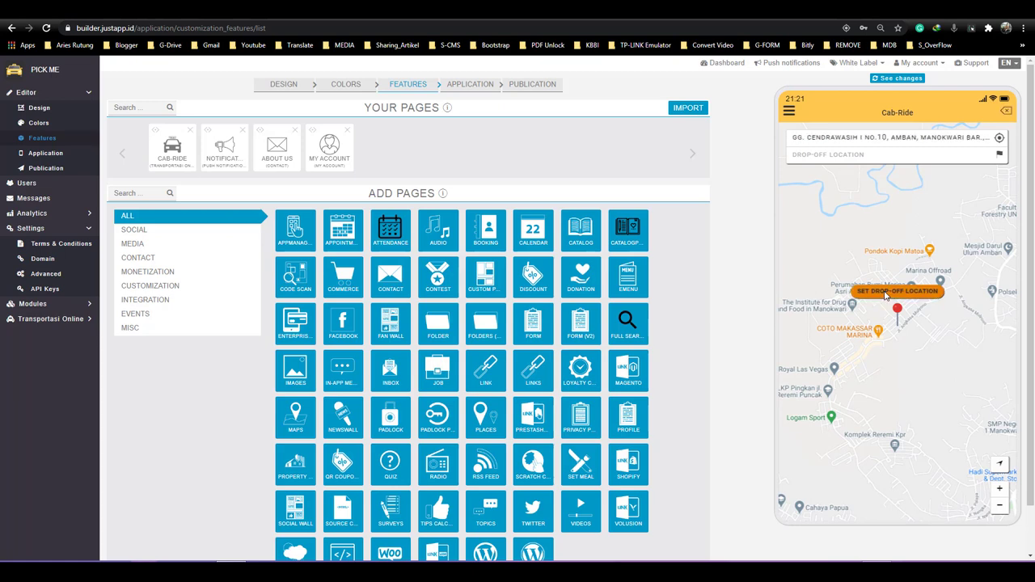
{"action": "left_click_drag", "start_coordinate": [930, 343], "coordinate": [869, 394]}
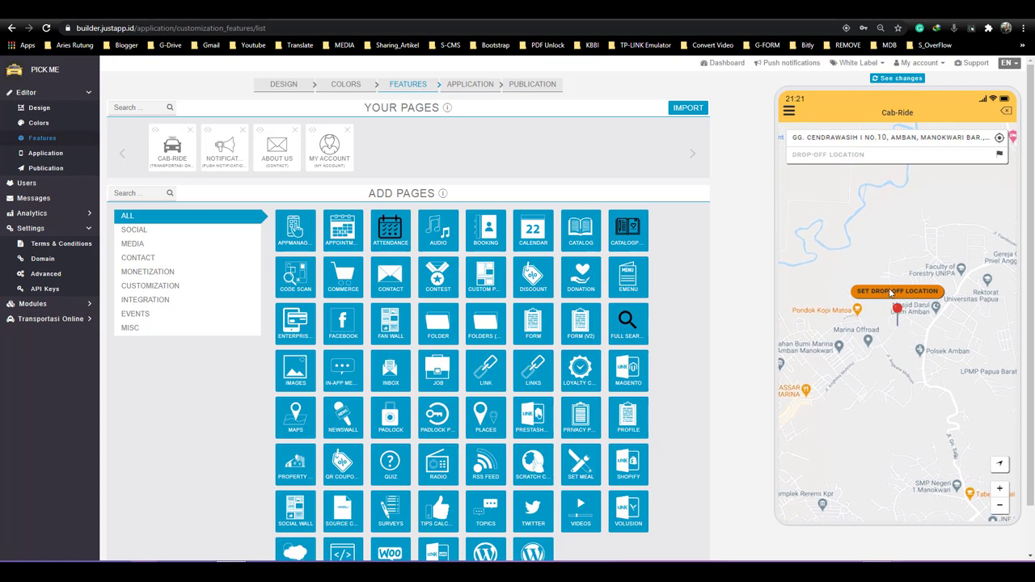
{"action": "left_click", "coordinate": [892, 292]}
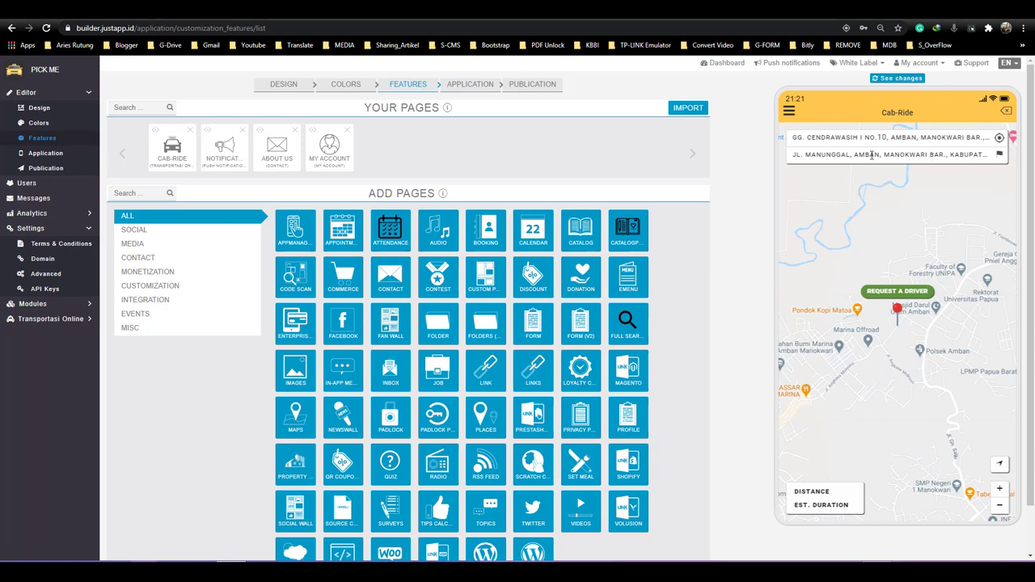
Try twice to request a driver for the chosen route, dismissing the notice each time
{"action": "left_click", "coordinate": [905, 294]}
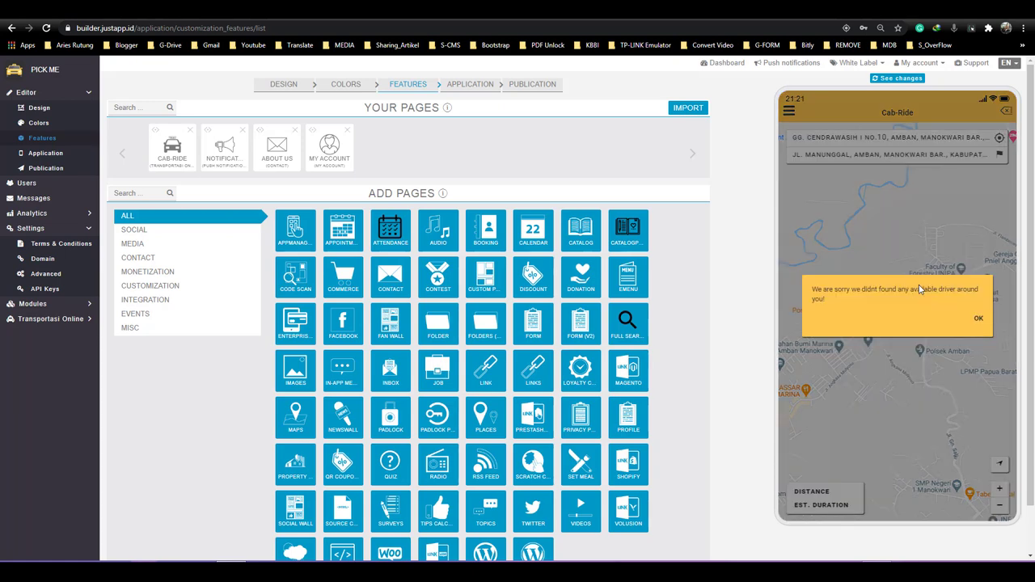
{"action": "key", "text": "Return"}
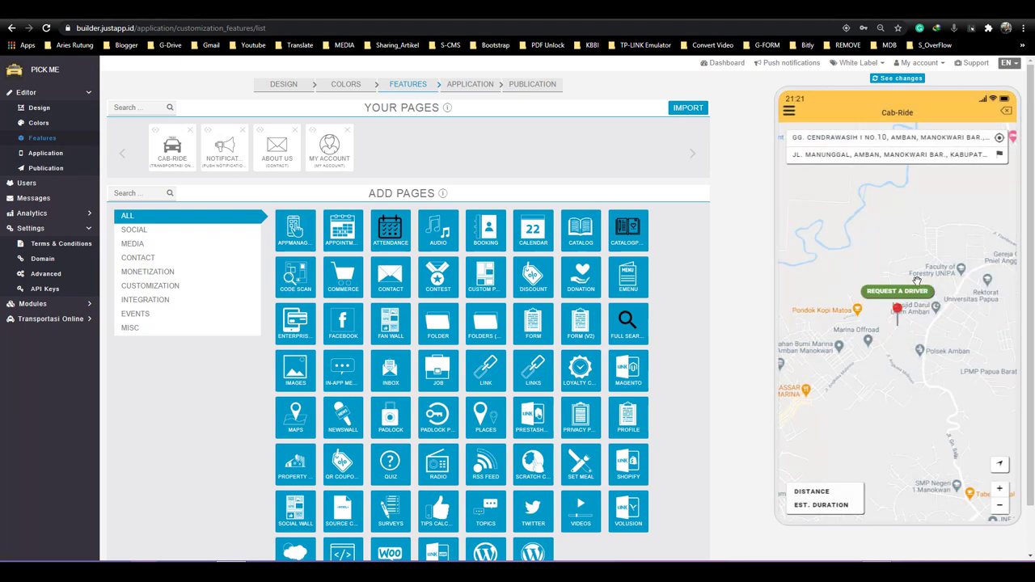
{"action": "left_click", "coordinate": [908, 293]}
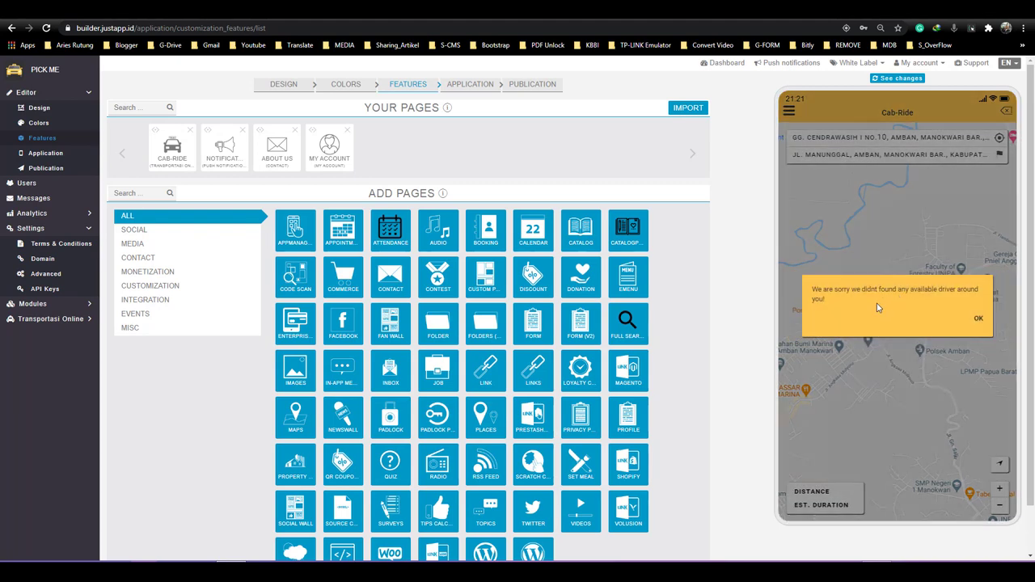
{"action": "key", "text": "Return"}
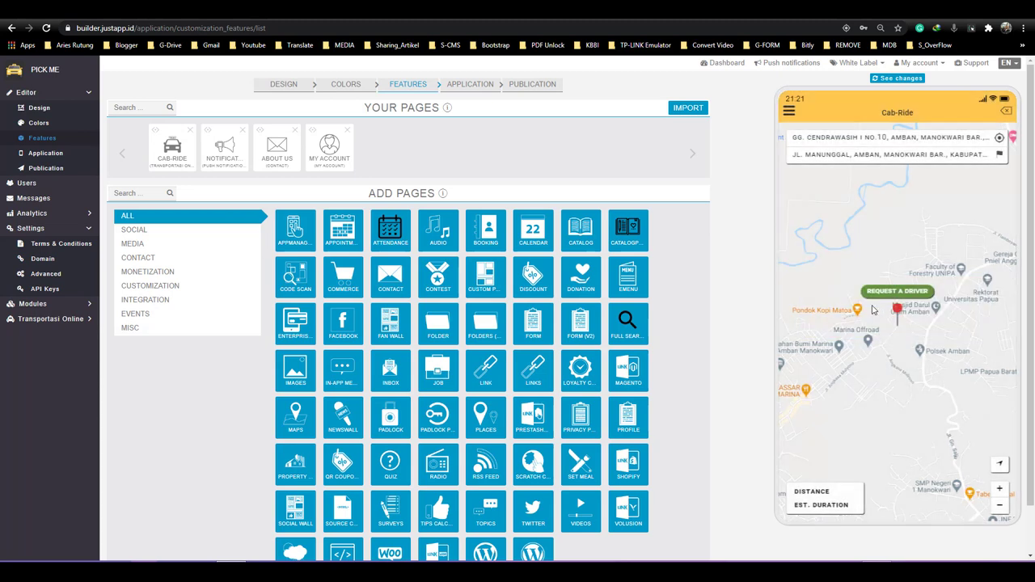